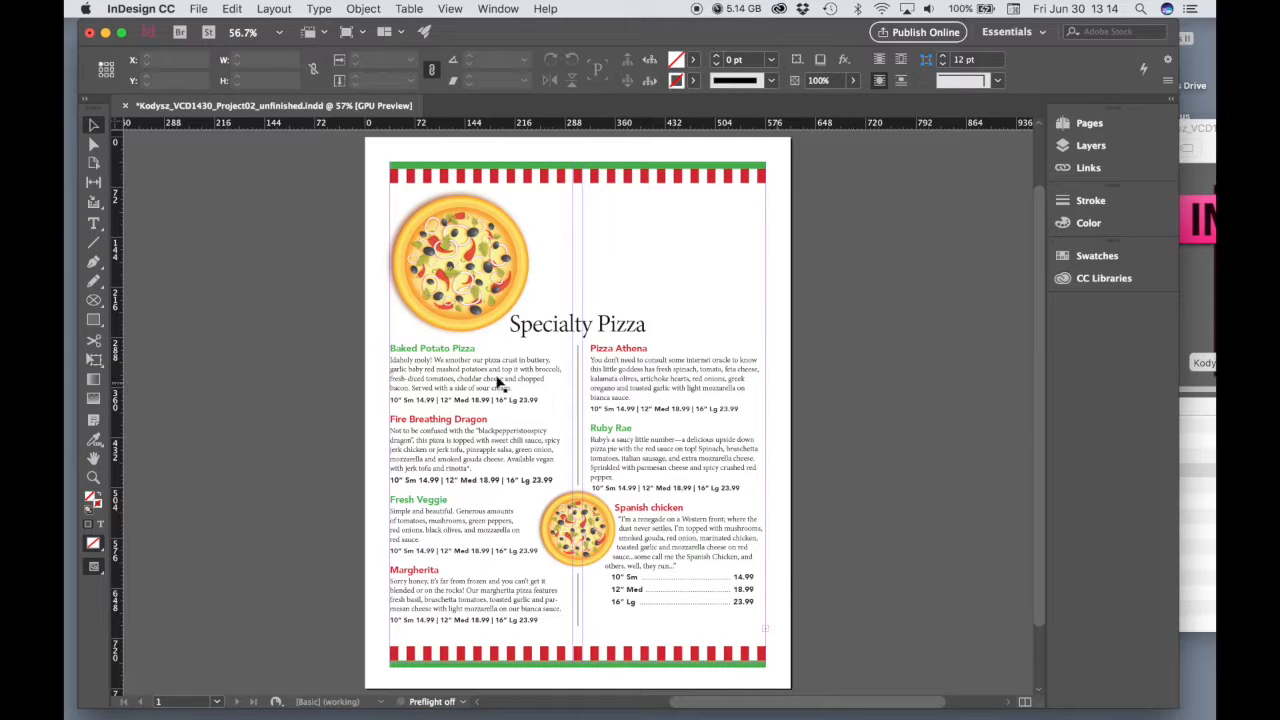
# Create a text frame about 321 by 172 pt beside the large pizza and enter the title "Papa's Pizzeria"
pyautogui.click(91, 225)
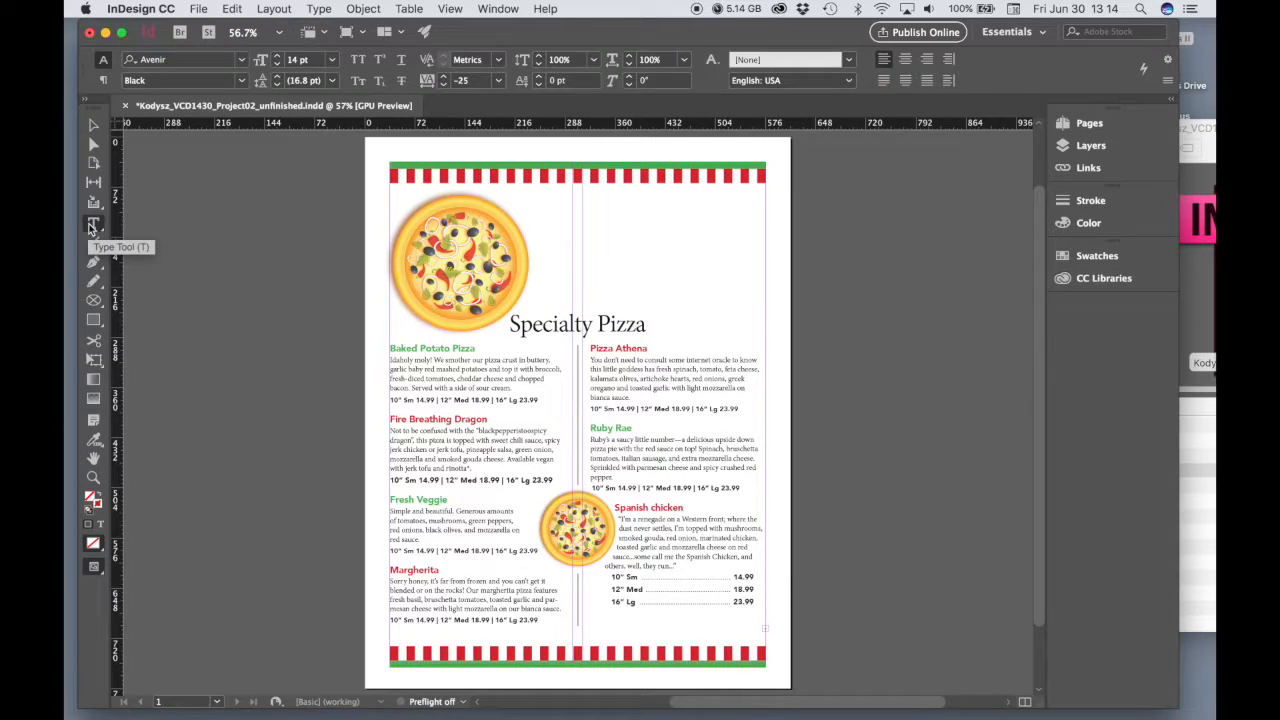
pyautogui.moveTo(543, 188); pyautogui.dragTo(768, 310)
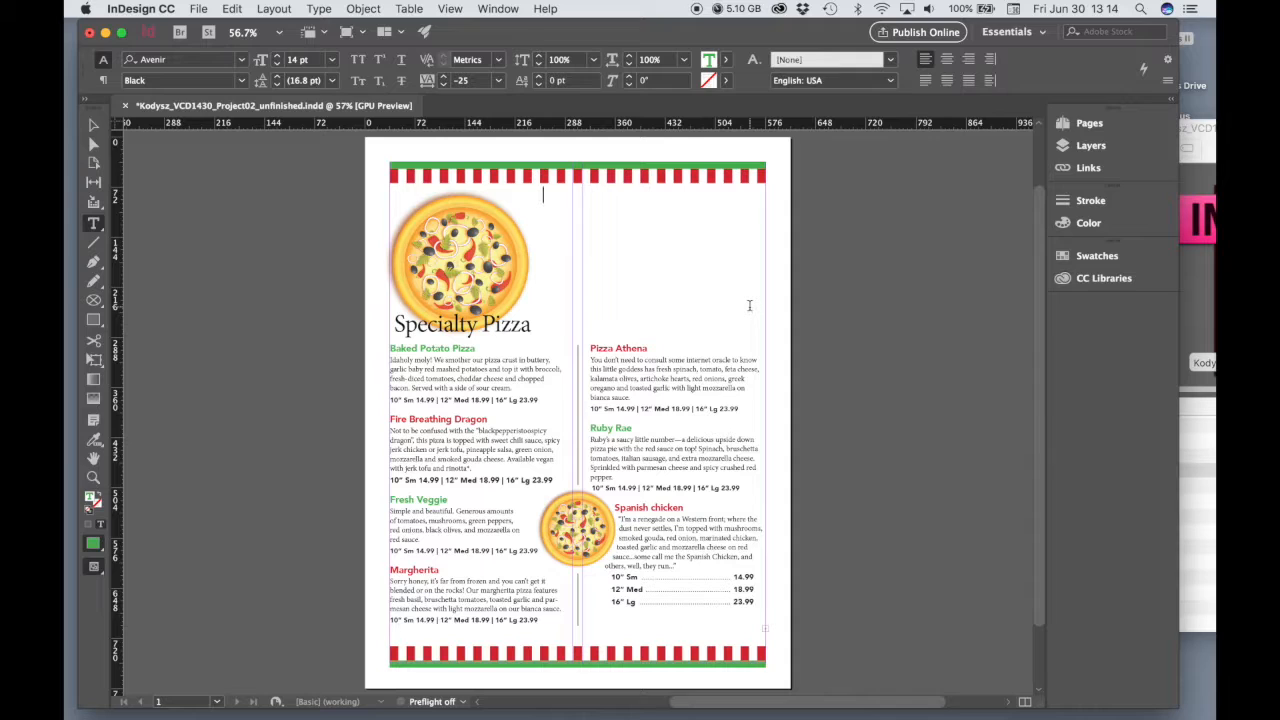
pyautogui.write("Papa's Pizzeria")
# Set the "Papa's Pizzeria" title to 48 pt and turn off text wrap on its frame
pyautogui.press('super+a')
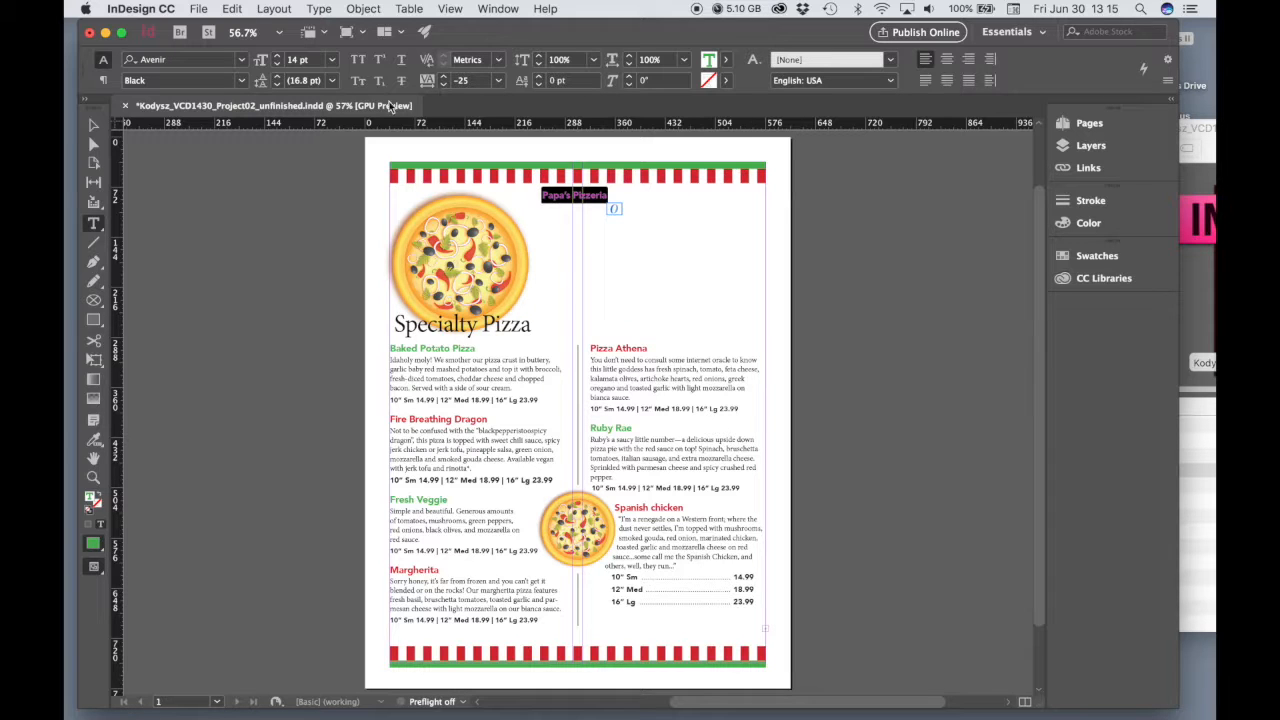
pyautogui.click(332, 60)
pyautogui.click(318, 264)
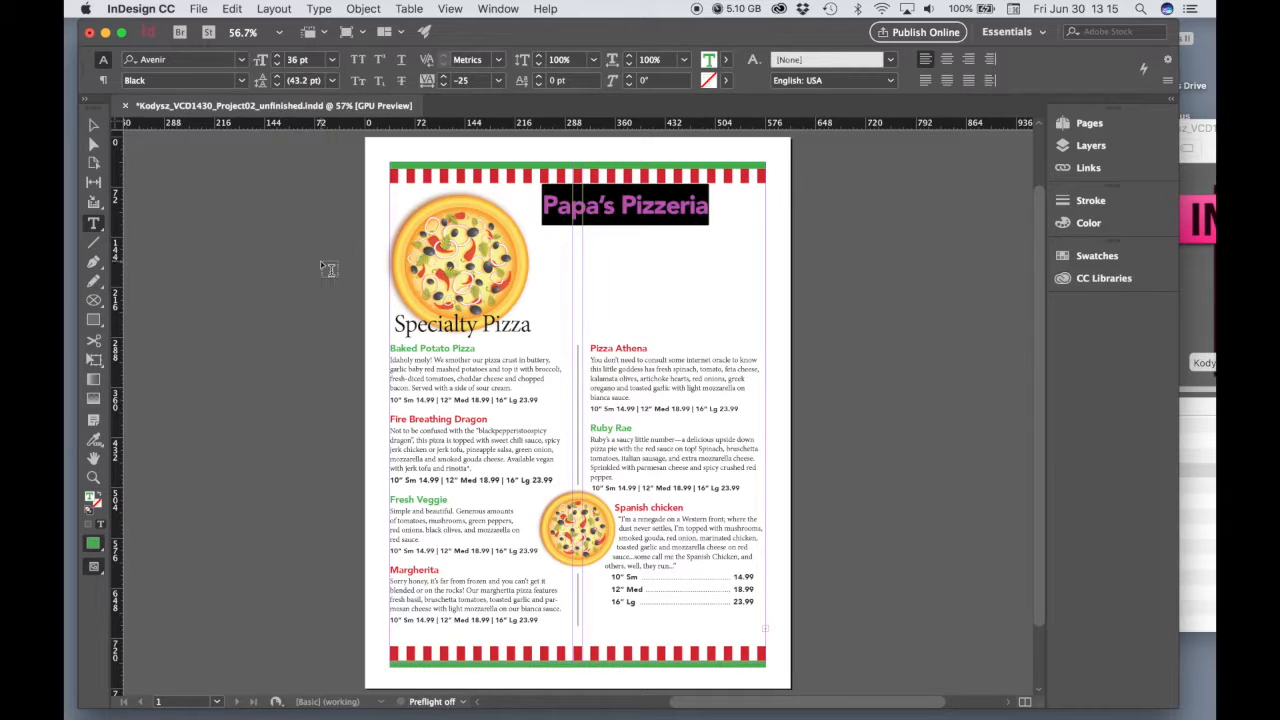
pyautogui.click(333, 60)
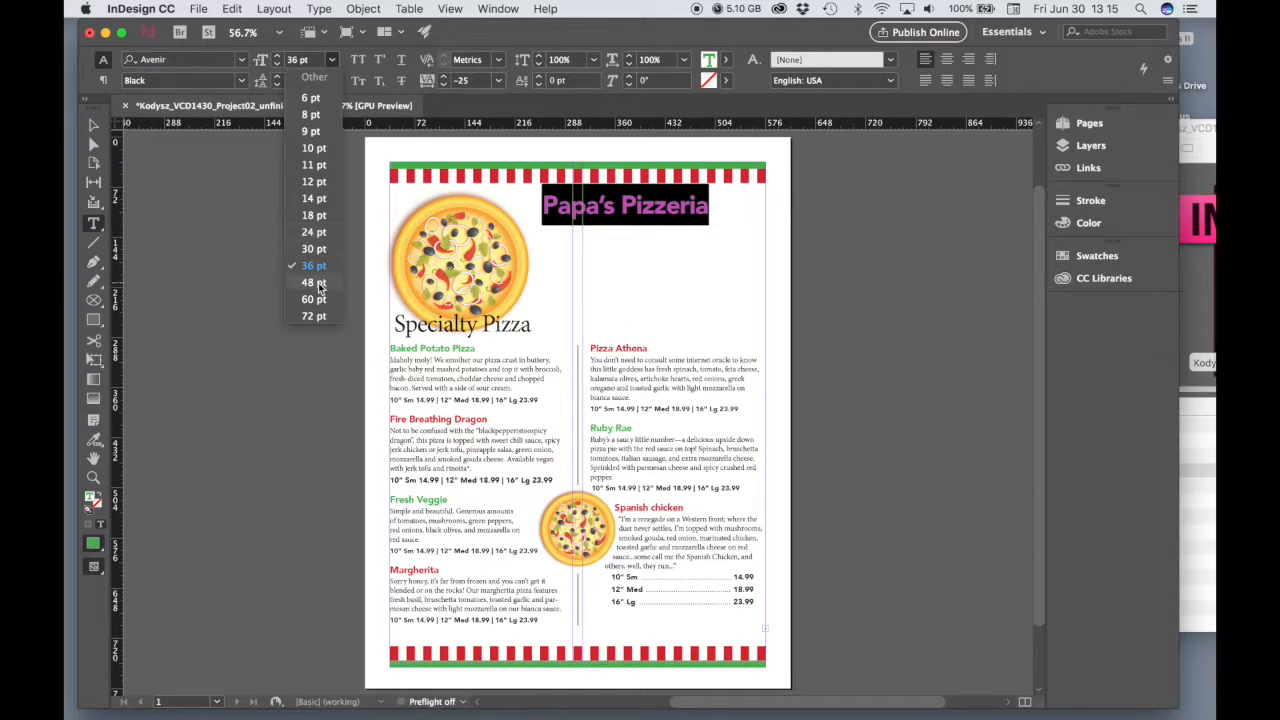
pyautogui.click(322, 283)
pyautogui.click(93, 125)
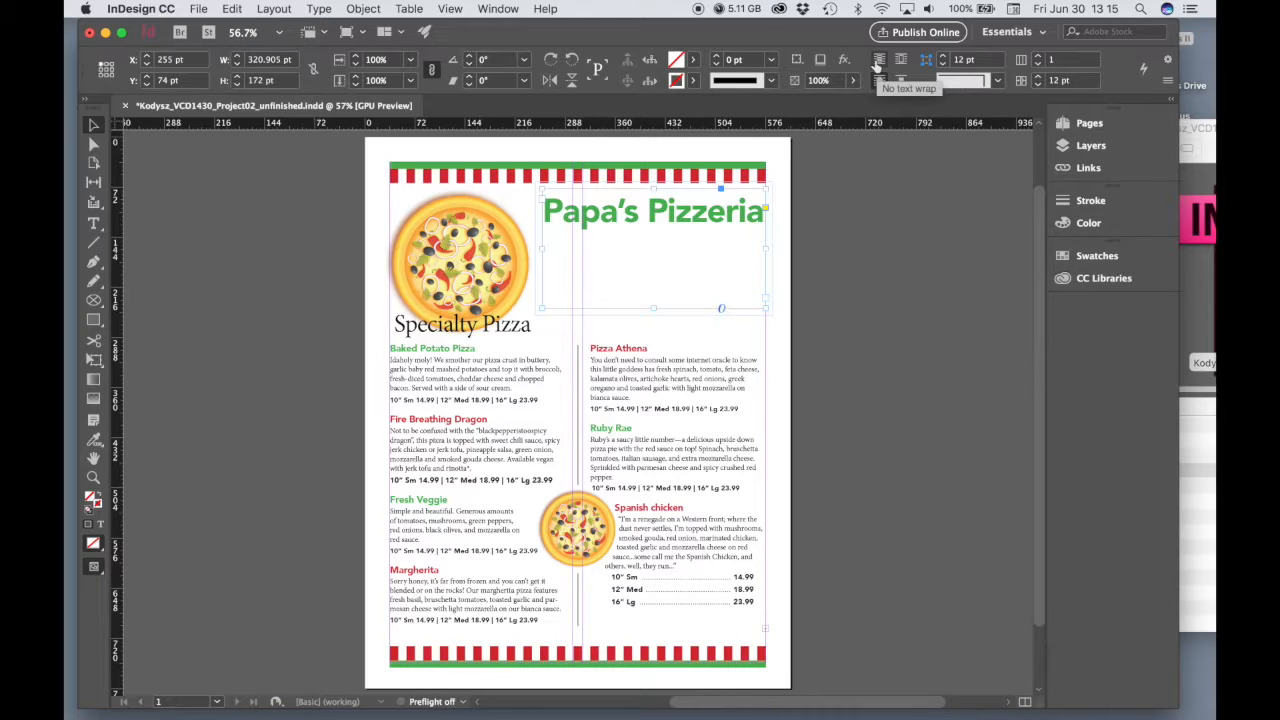
pyautogui.click(876, 62)
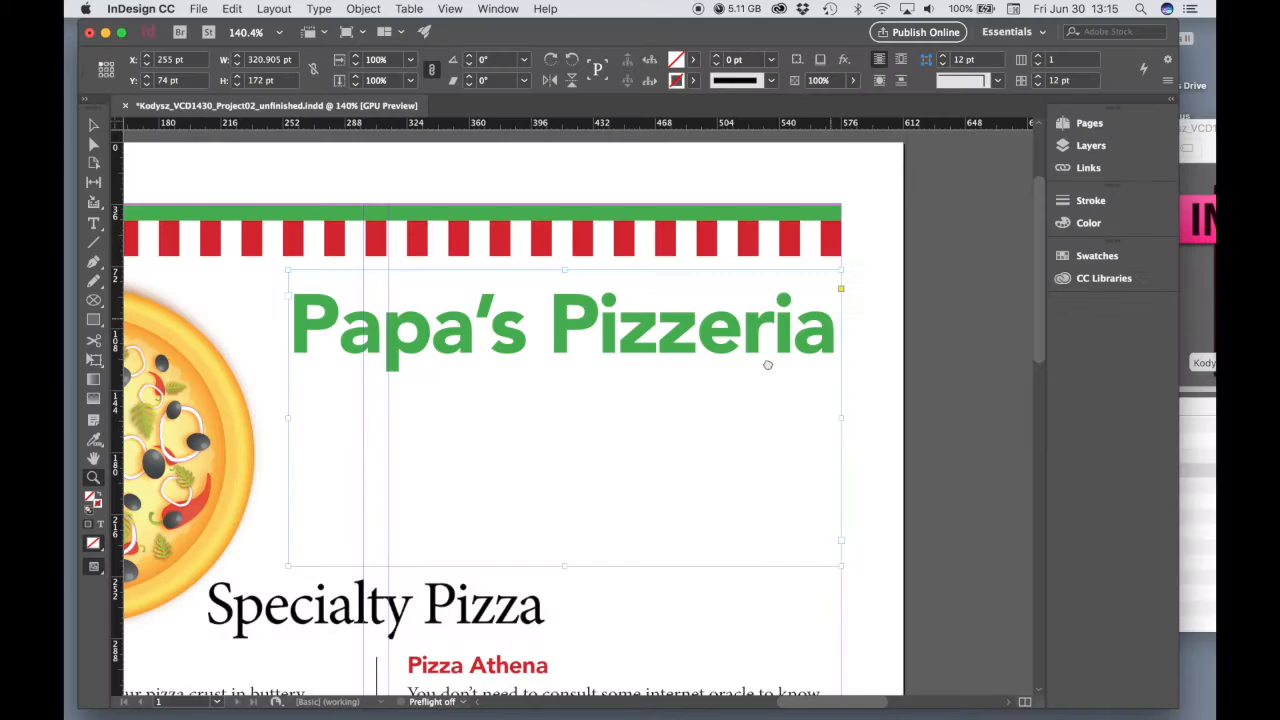
# Bring up the floating Character settings for the title text and place them over the large pizza's upper part
pyautogui.hscroll(-5, 780, 362)
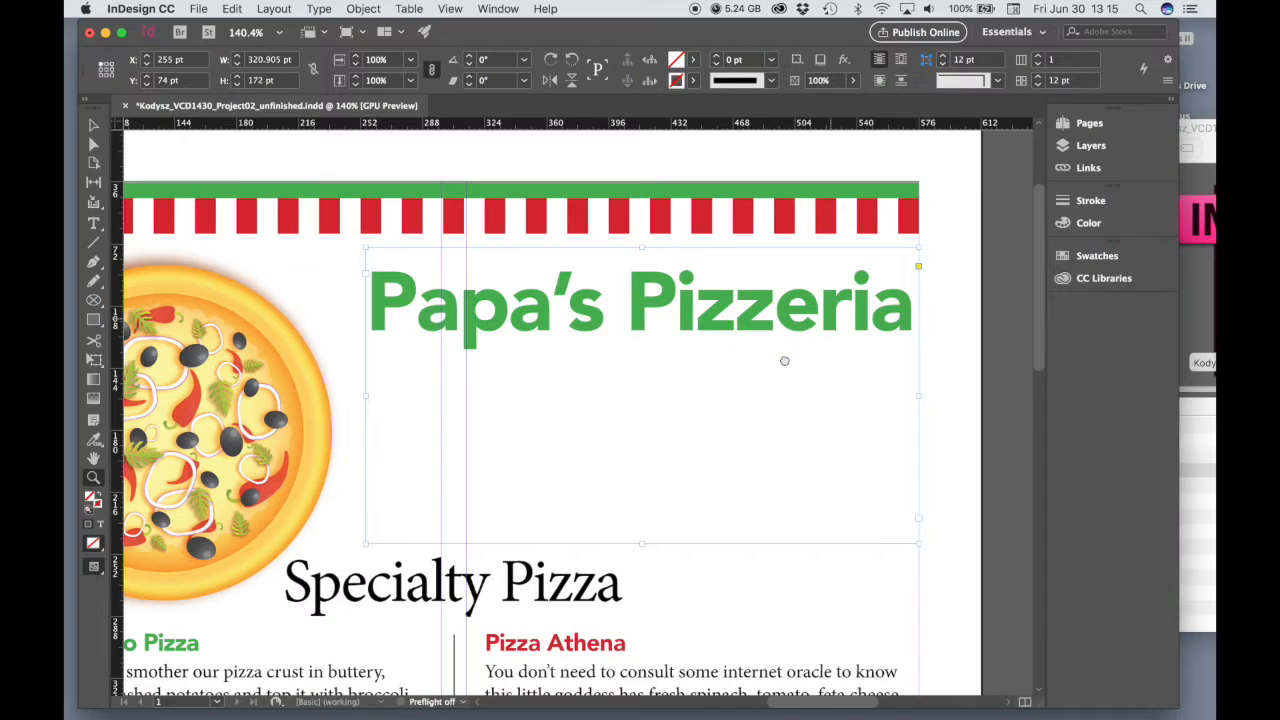
pyautogui.moveTo(785, 359); pyautogui.dragTo(763, 358)
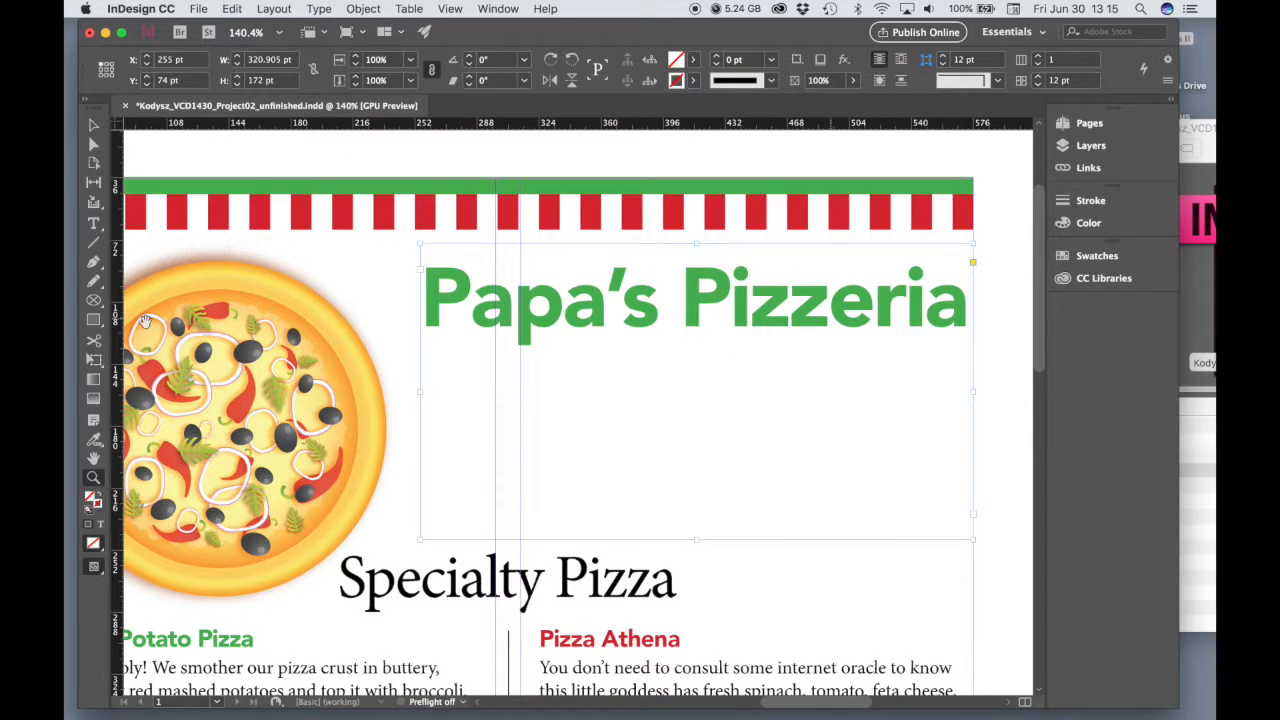
pyautogui.click(96, 225)
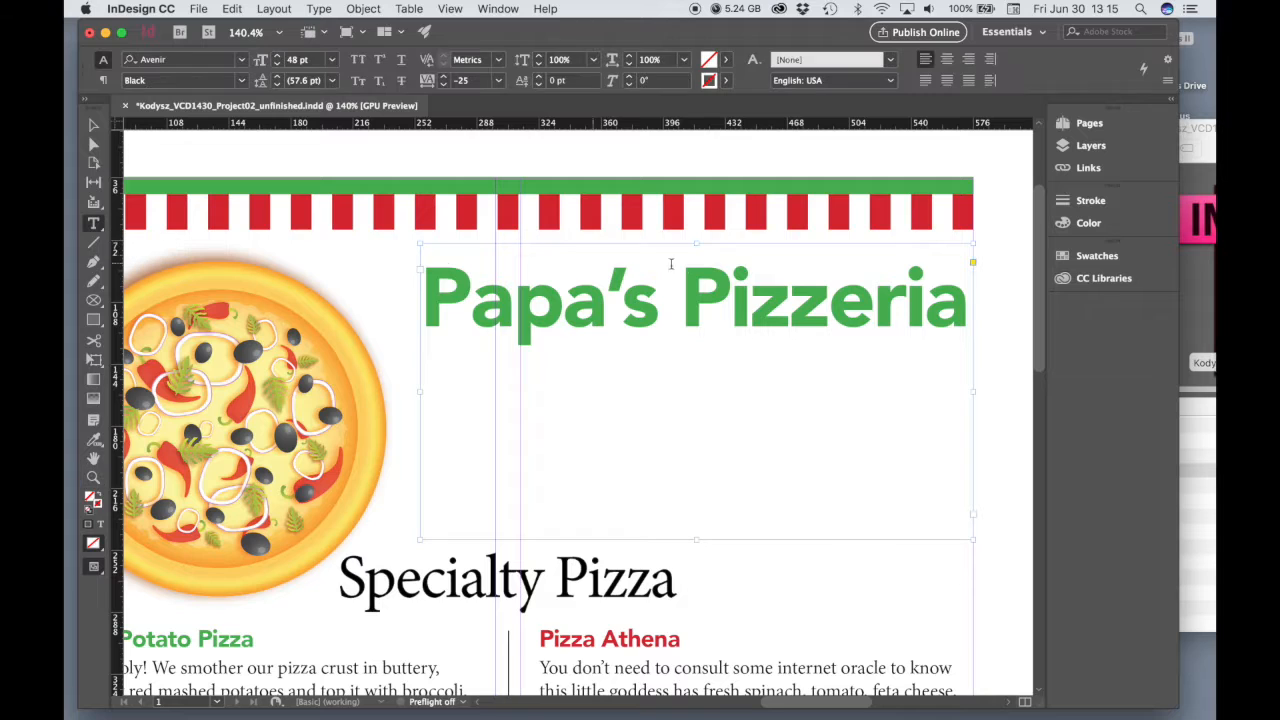
pyautogui.click(820, 302)
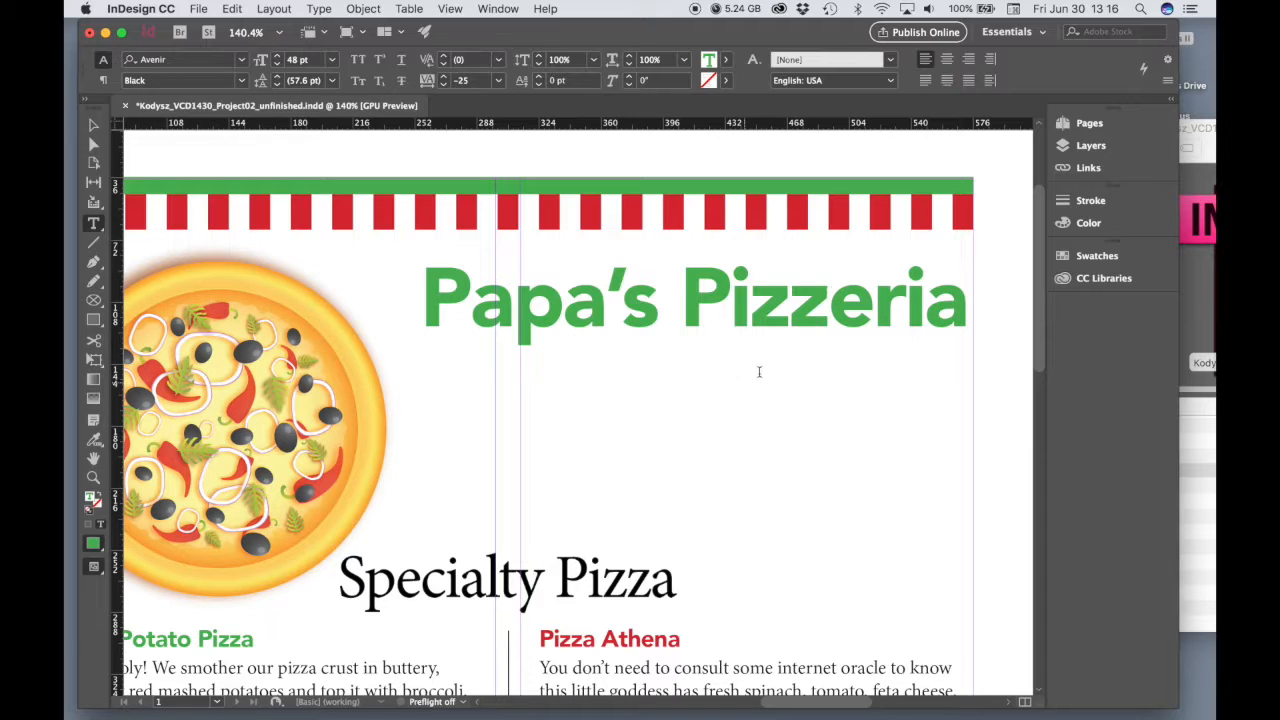
pyautogui.click(493, 8)
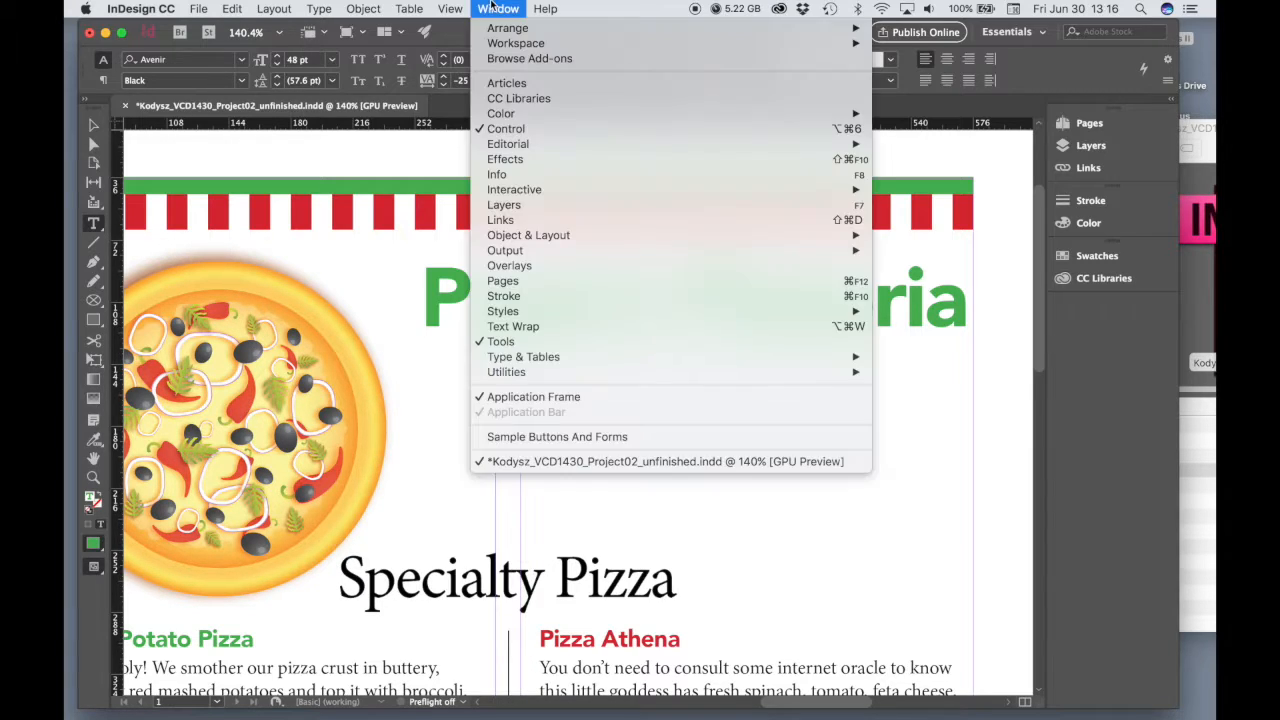
pyautogui.moveTo(510, 357)
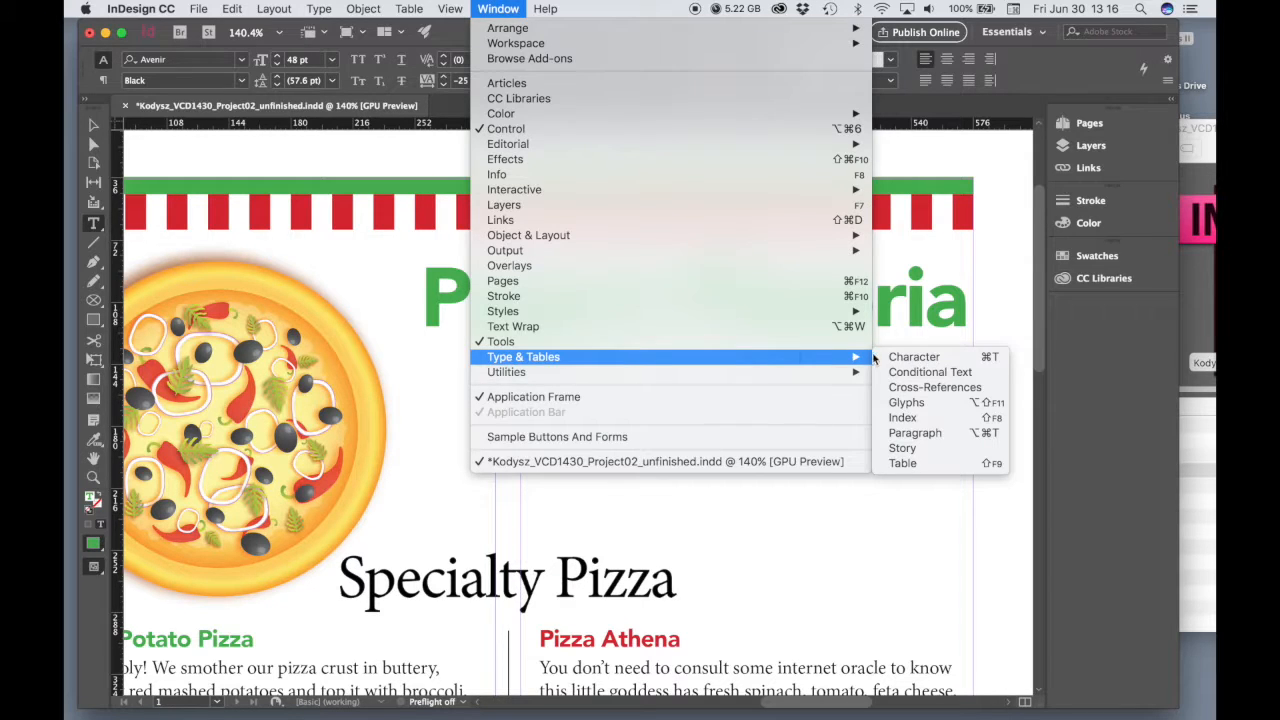
pyautogui.click(908, 358)
pyautogui.moveTo(345, 211); pyautogui.dragTo(296, 165)
# Tighten the whole title's tracking to -50 and break it onto two lines before "Pizzeria"
pyautogui.moveTo(961, 309); pyautogui.dragTo(465, 338)
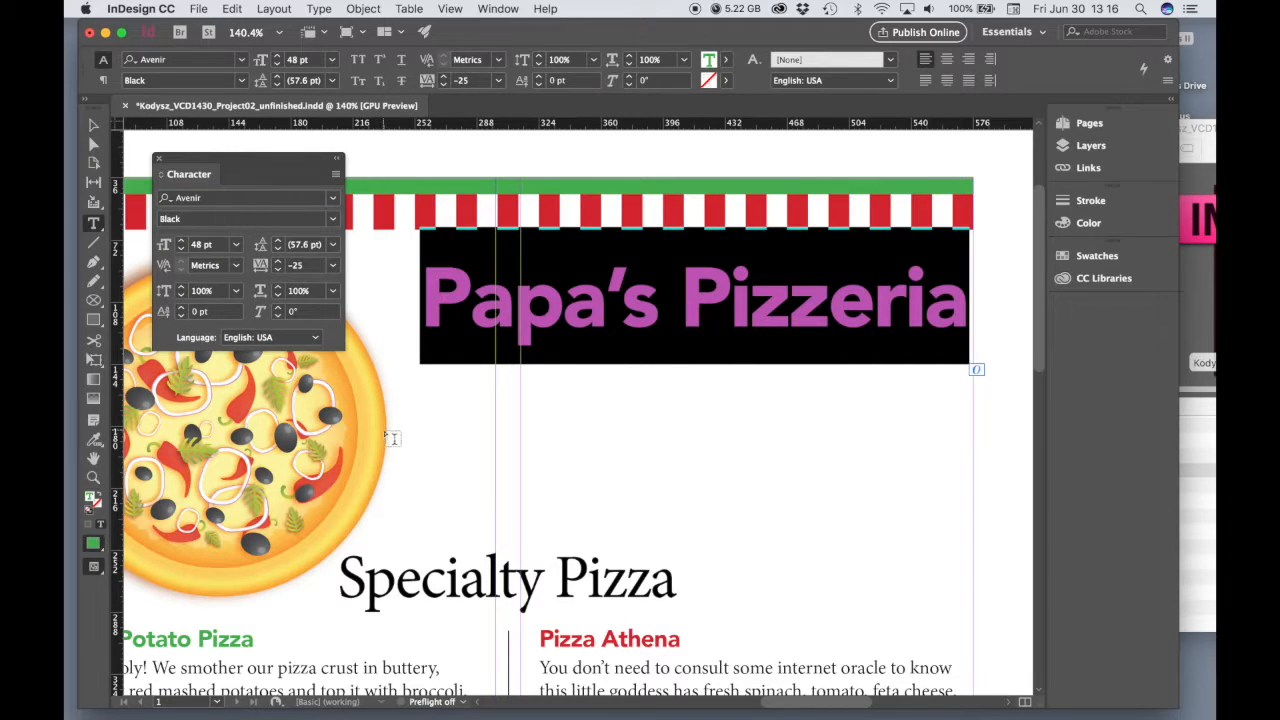
pyautogui.click(333, 268)
pyautogui.click(320, 322)
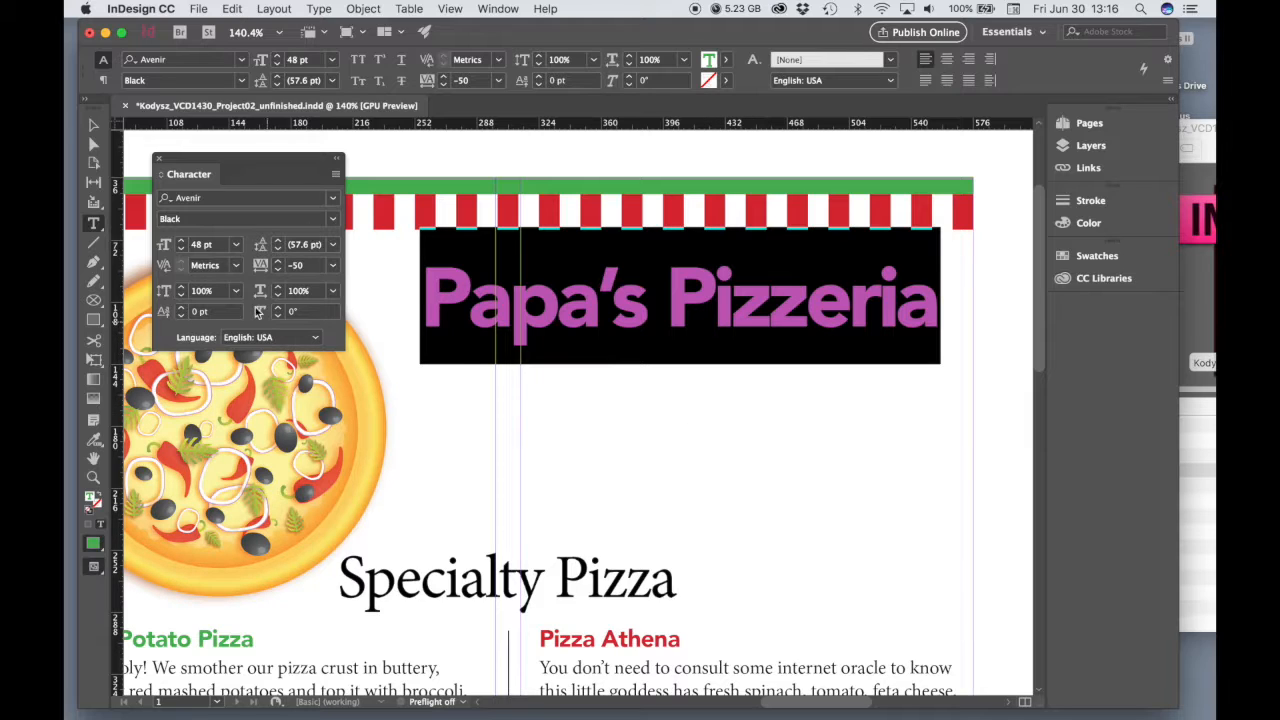
pyautogui.click(676, 300)
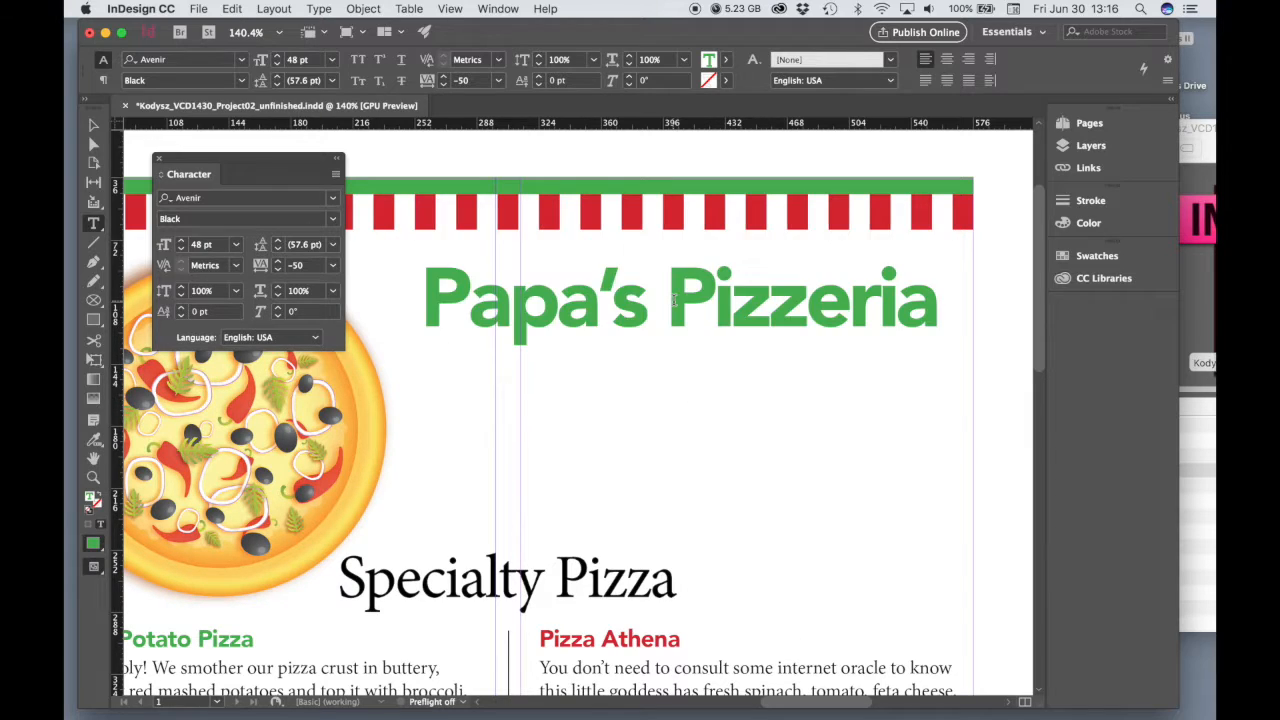
pyautogui.press('Return')
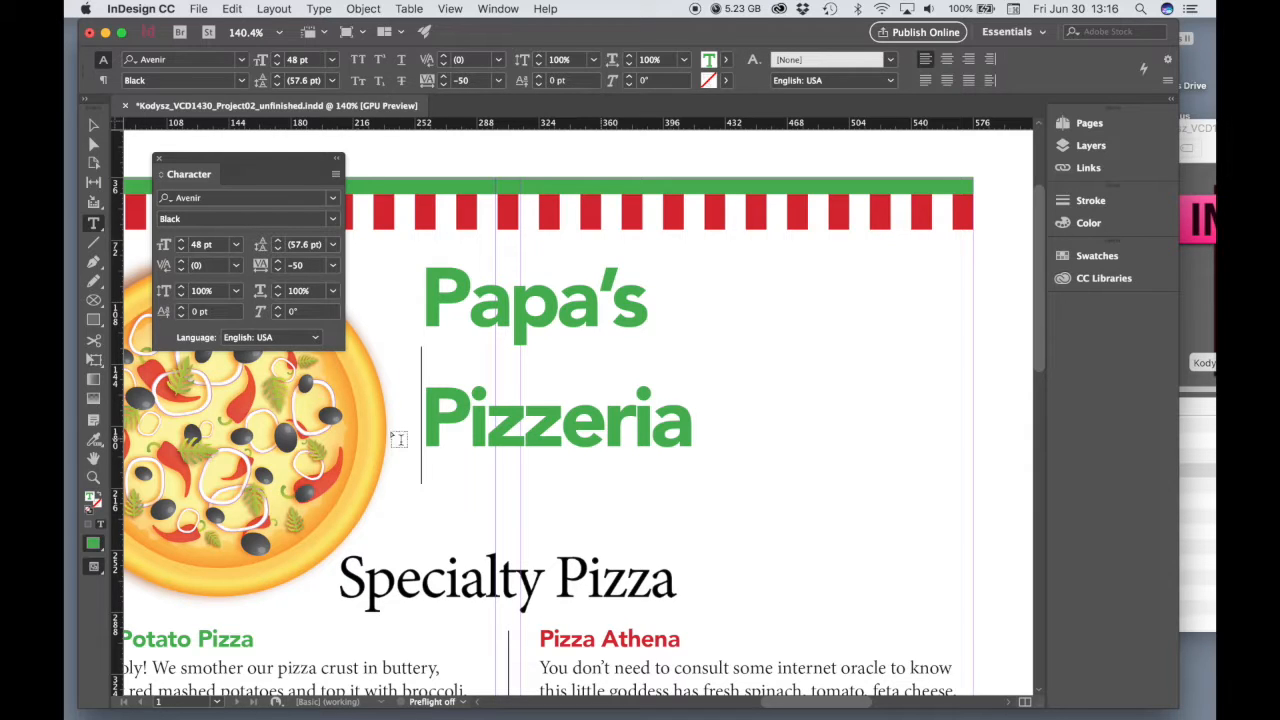
# Try leading values of 11, 12, 14, 18 and 24 pt on the two-line title
pyautogui.moveTo(695, 440); pyautogui.dragTo(430, 311)
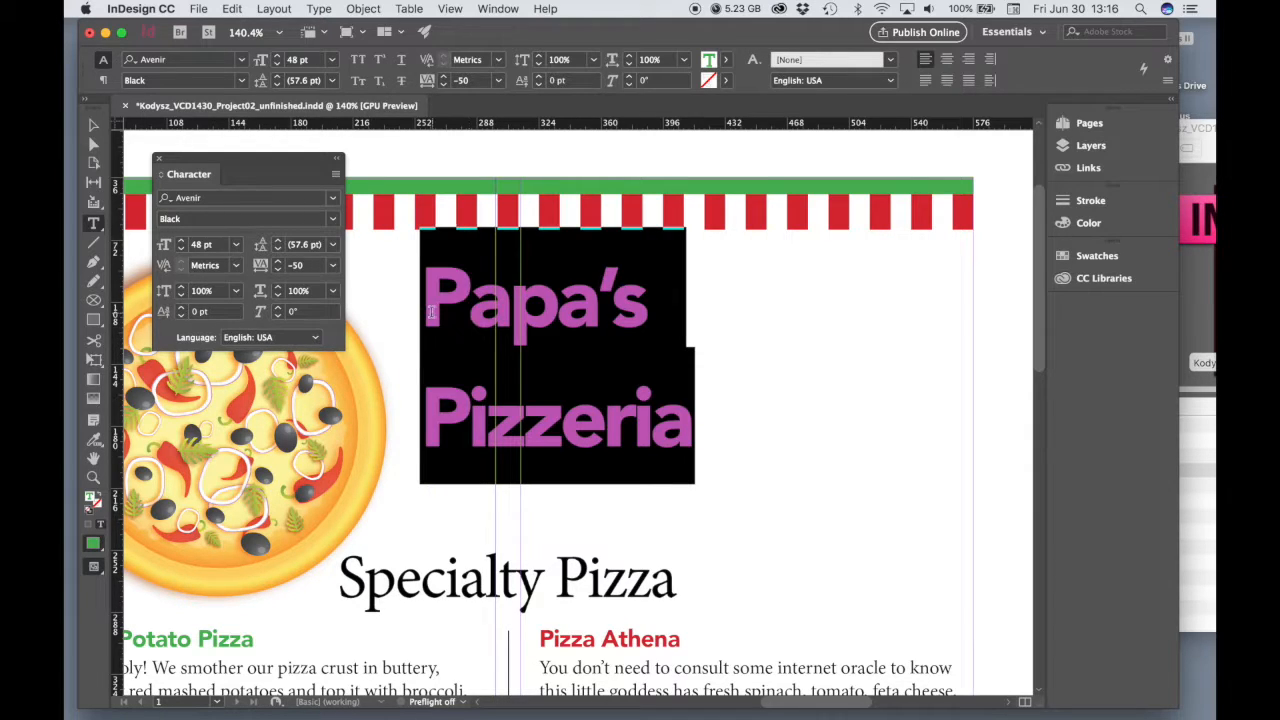
pyautogui.click(333, 247)
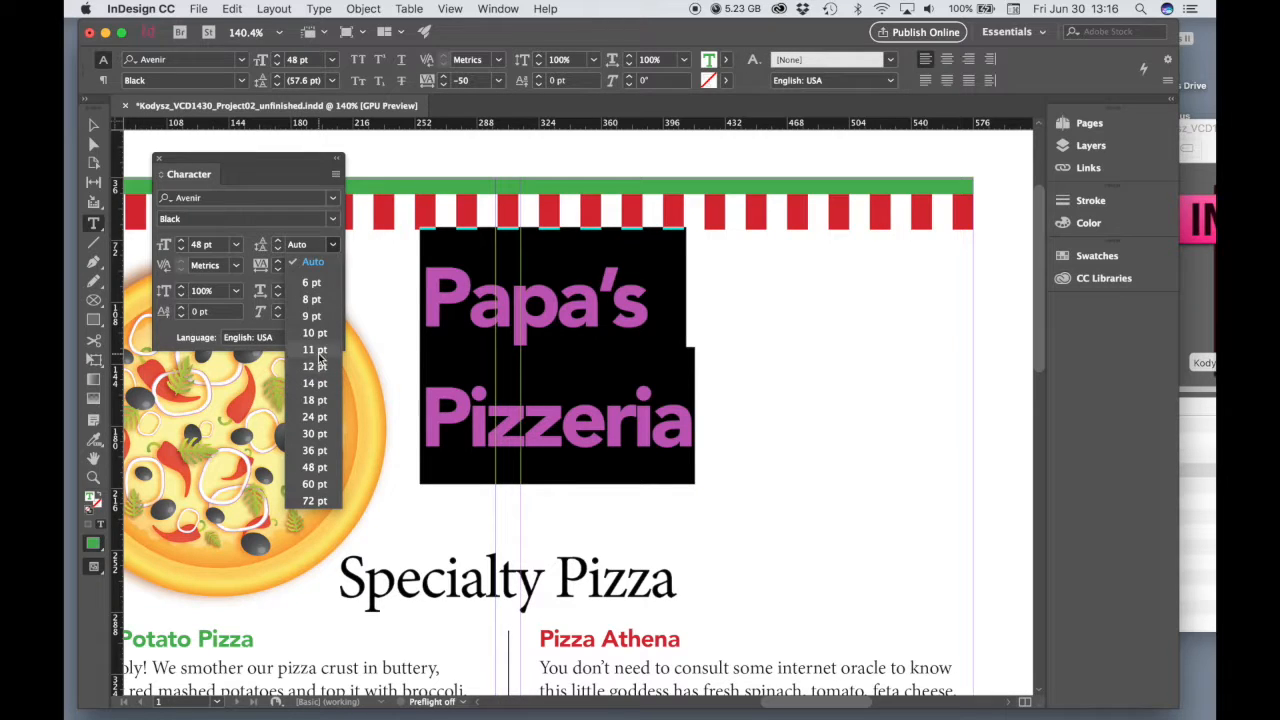
pyautogui.click(327, 362)
pyautogui.click(333, 245)
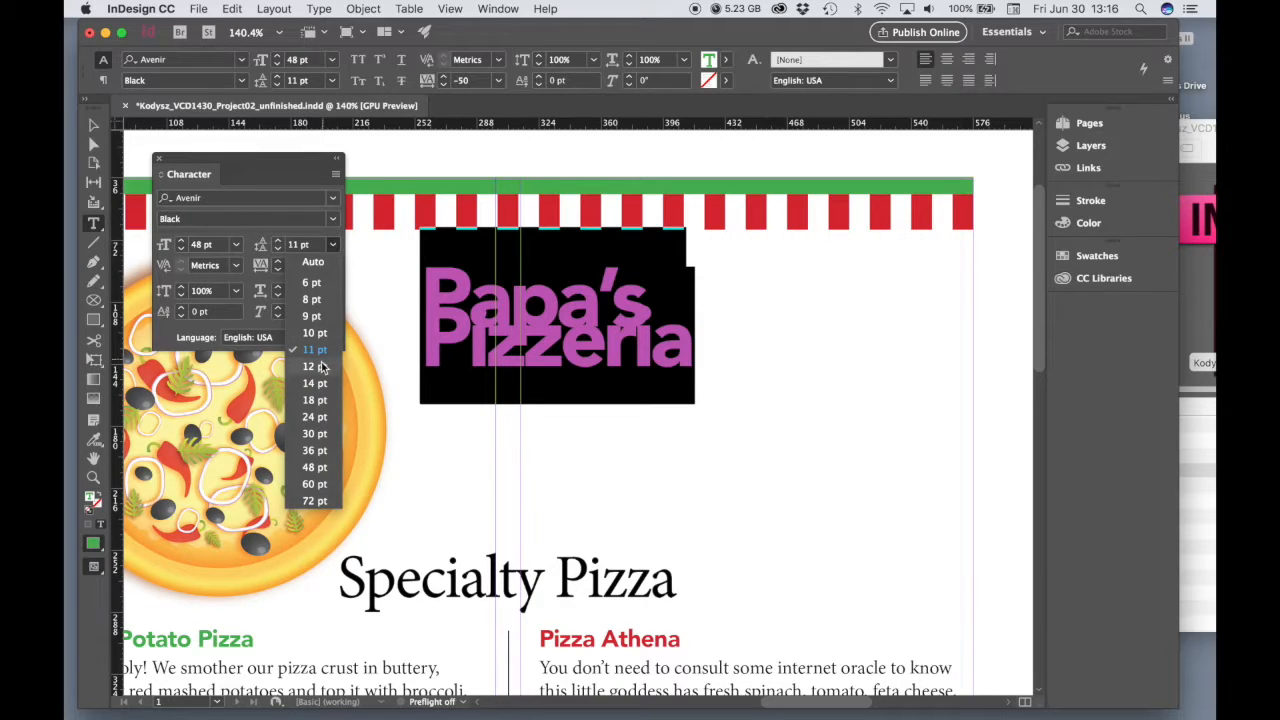
pyautogui.click(321, 372)
pyautogui.click(333, 245)
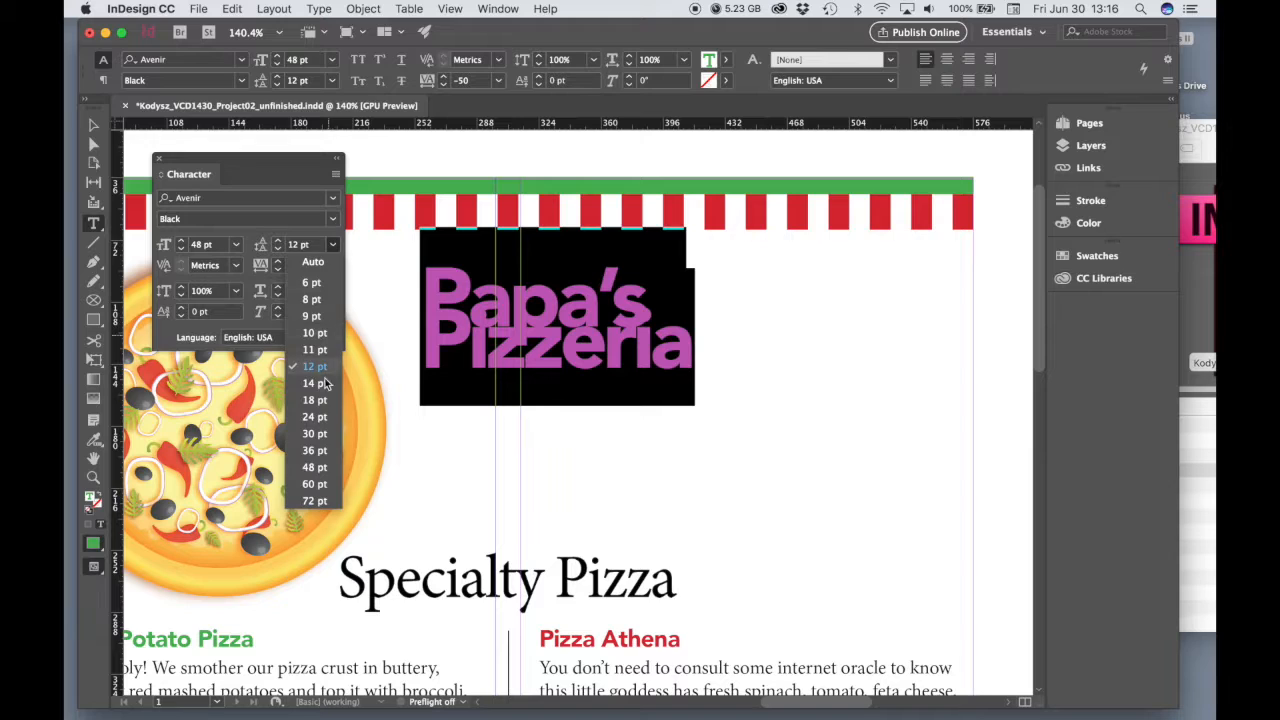
pyautogui.click(313, 385)
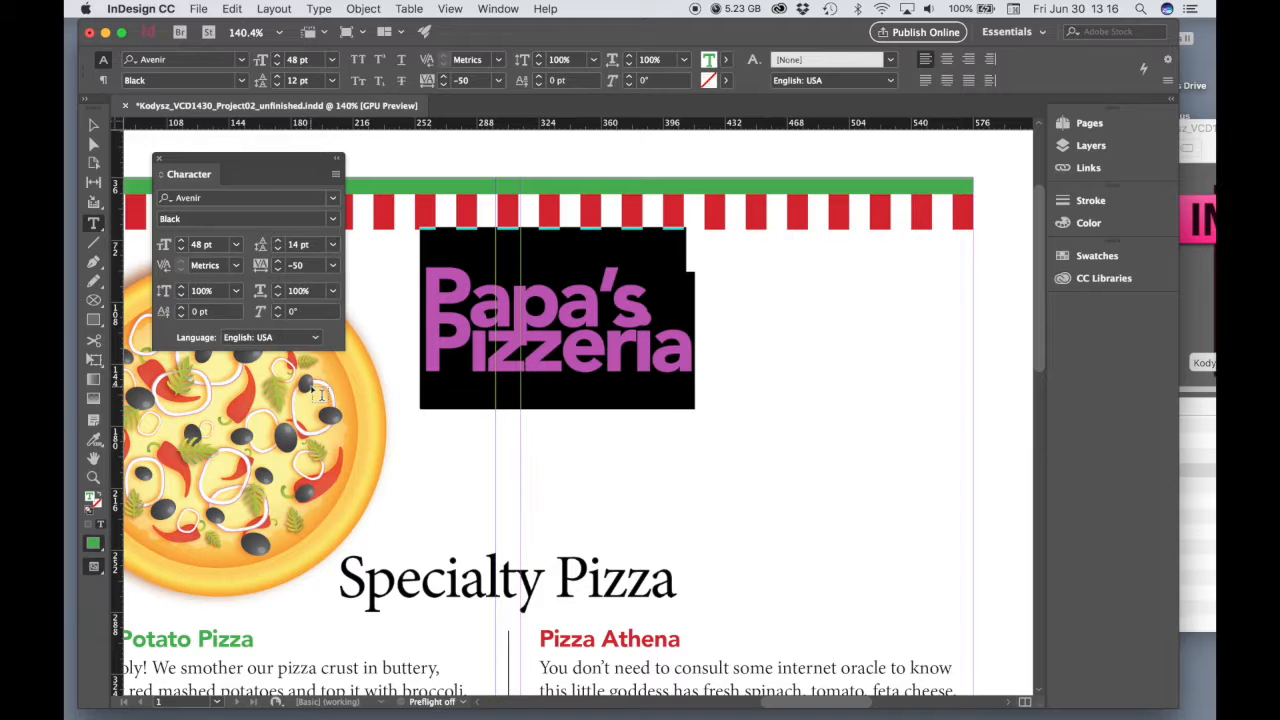
pyautogui.click(333, 246)
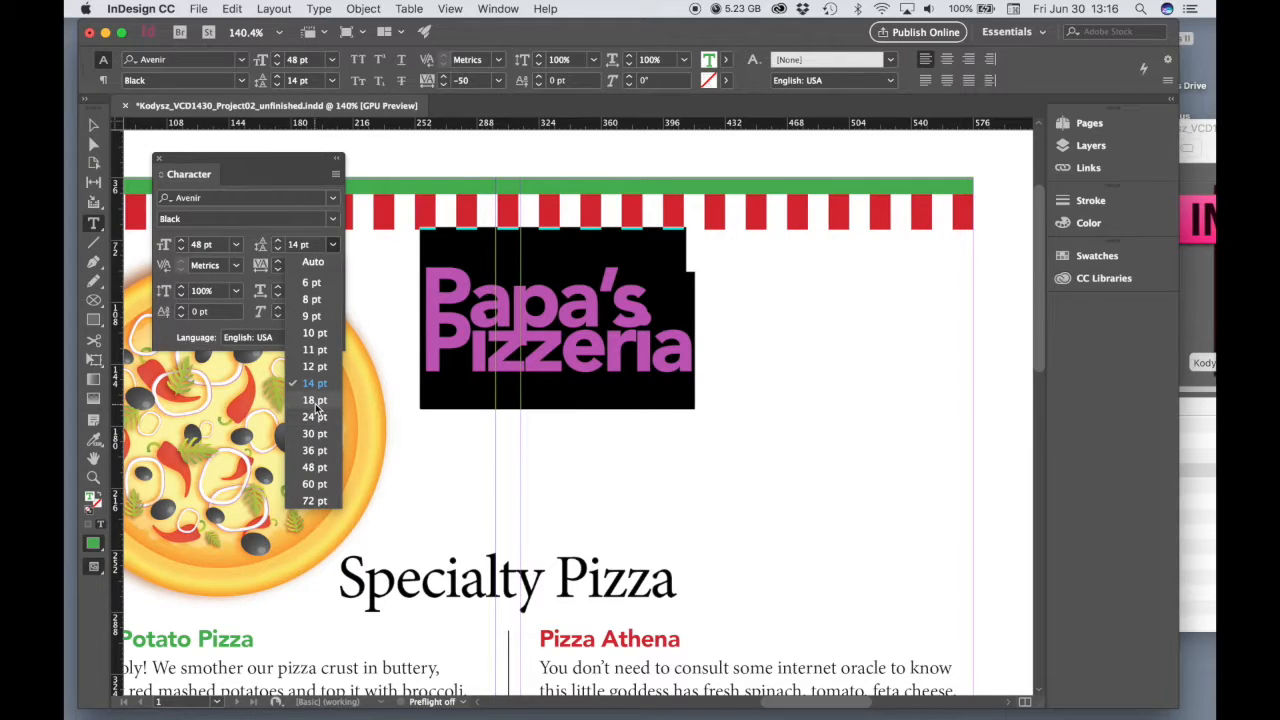
pyautogui.click(316, 401)
pyautogui.click(333, 245)
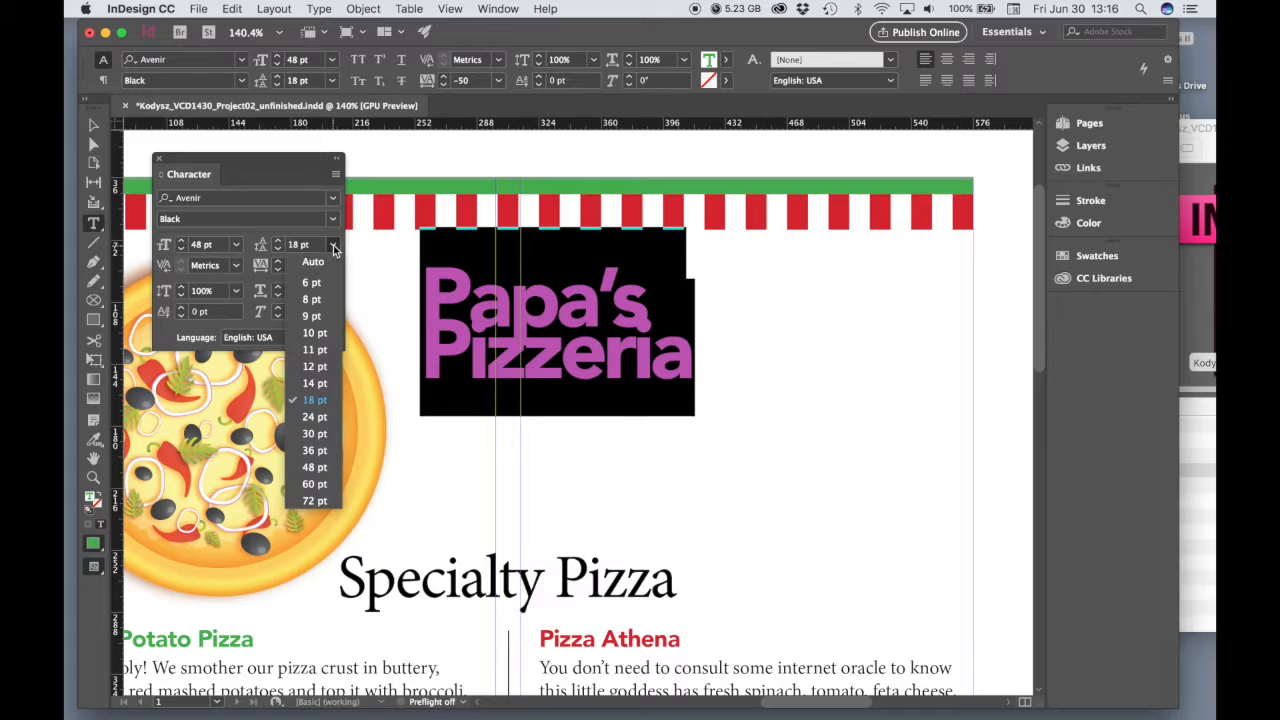
pyautogui.click(313, 418)
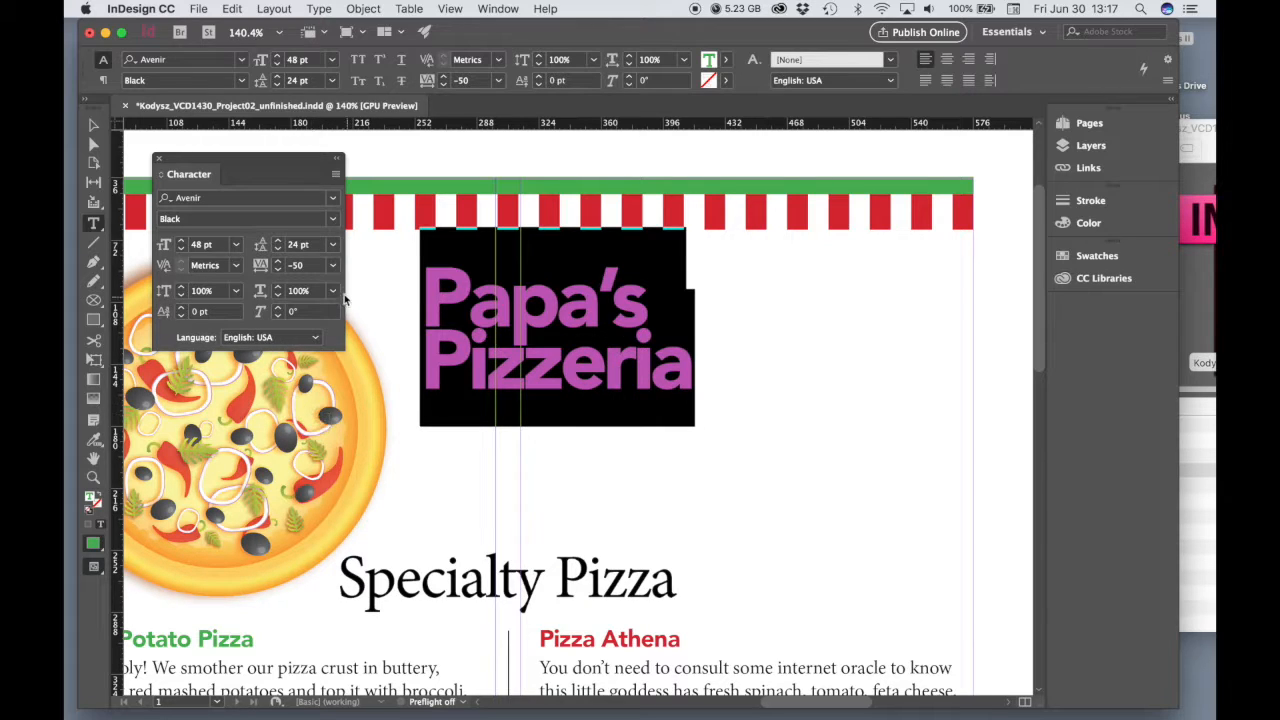
# Set the title's leading to 20 pt and indent the "Pizzeria" line slightly
pyautogui.click(310, 245)
pyautogui.moveTo(310, 244); pyautogui.dragTo(281, 248)
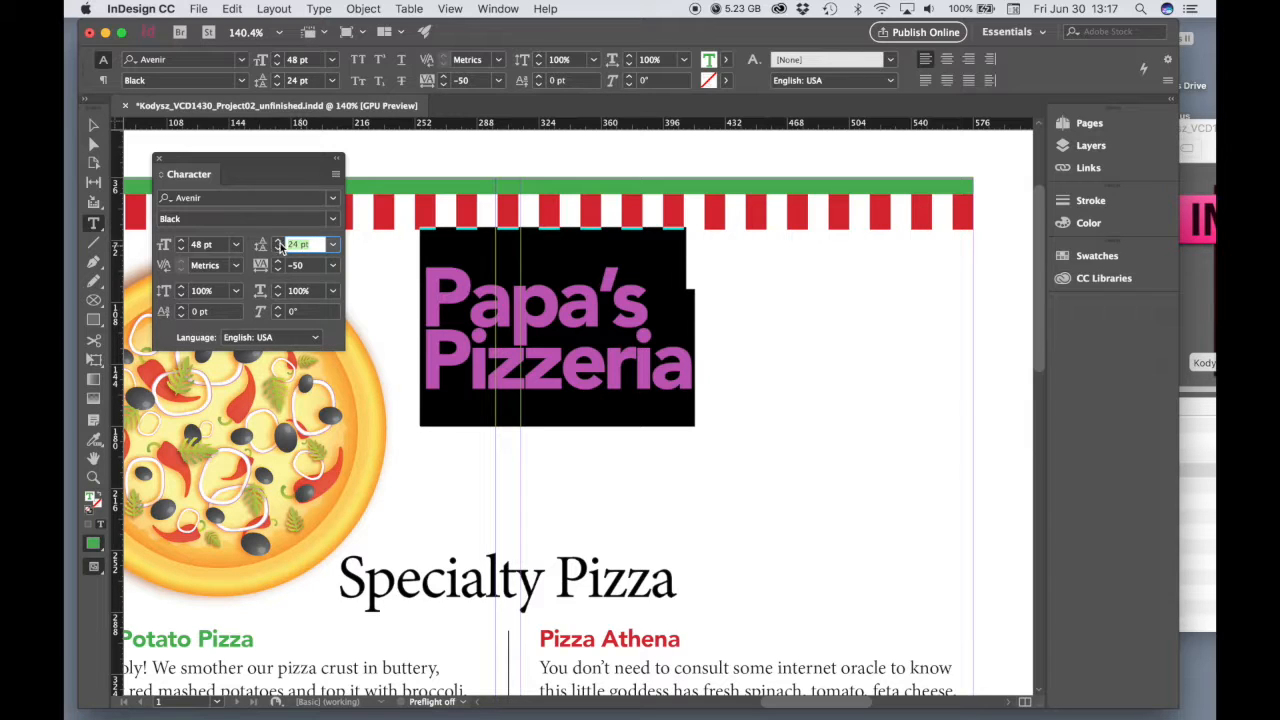
pyautogui.write('23')
pyautogui.press('Return')
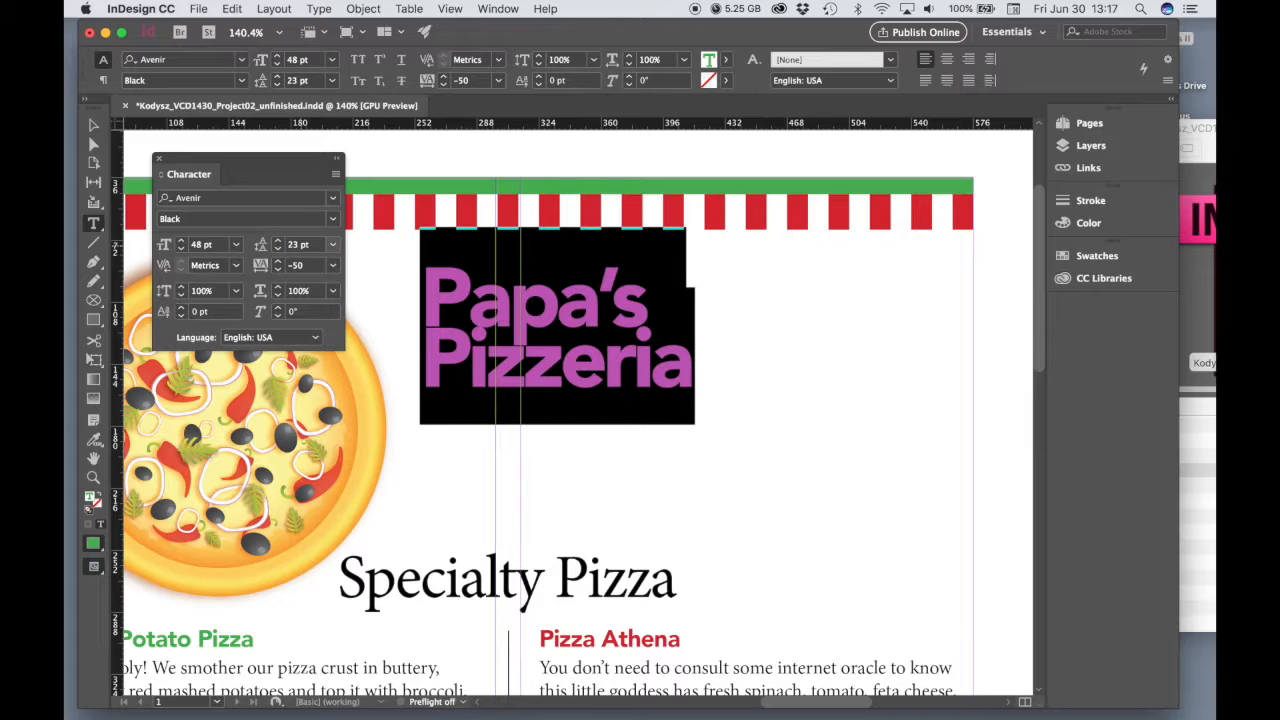
pyautogui.doubleClick(294, 246)
pyautogui.write('20')
pyautogui.press('Return')
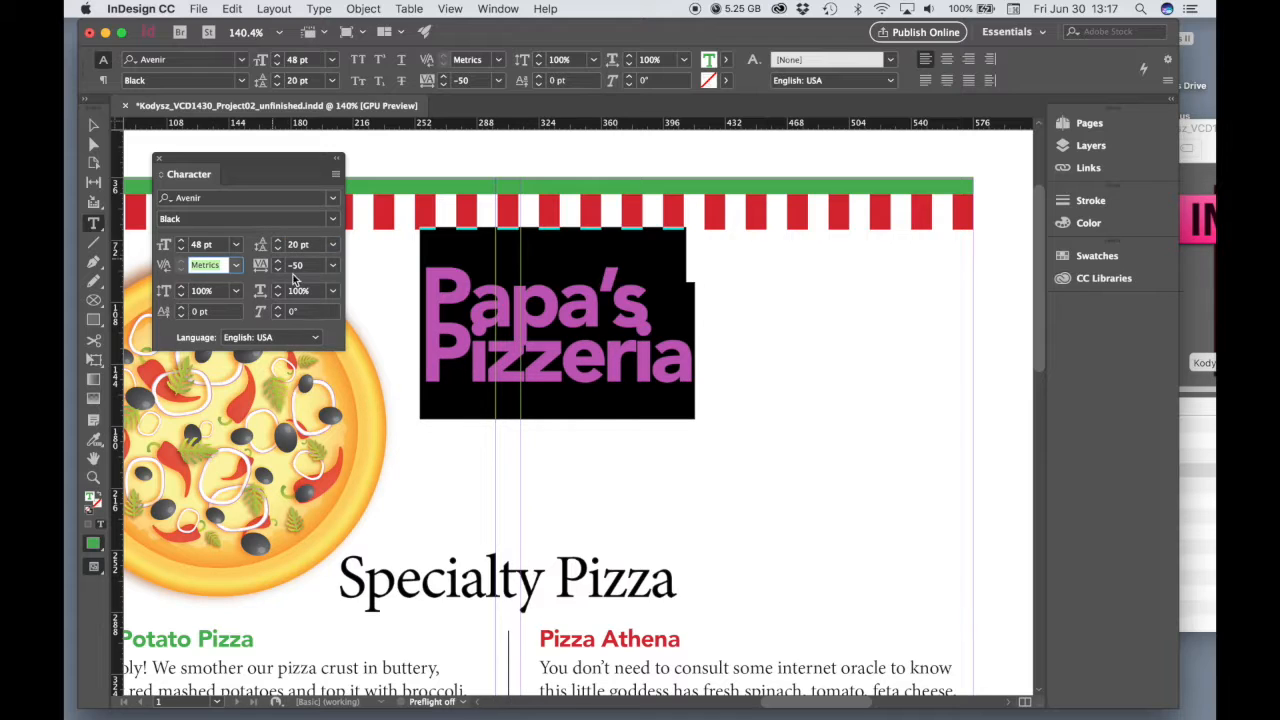
pyautogui.click(427, 362)
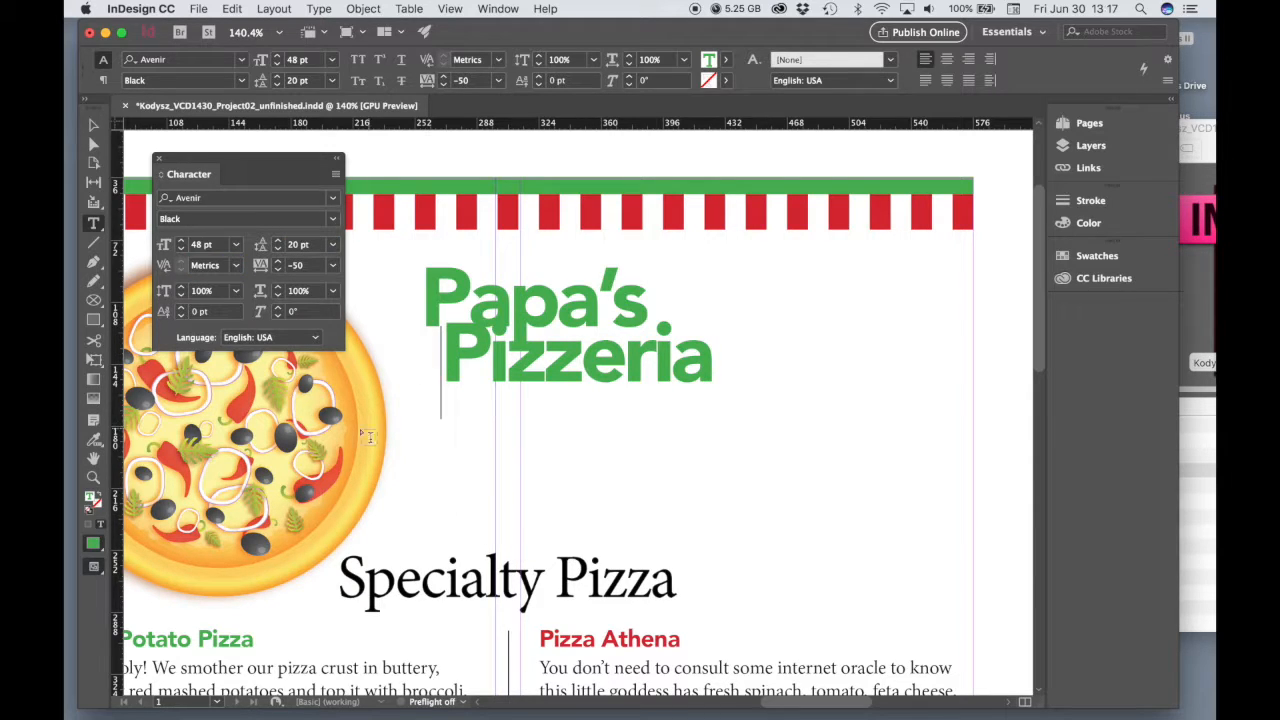
# Scale the title frame and its text together proportionally to about 346 by 182 pt, giving type of about 84 pt
pyautogui.click(94, 126)
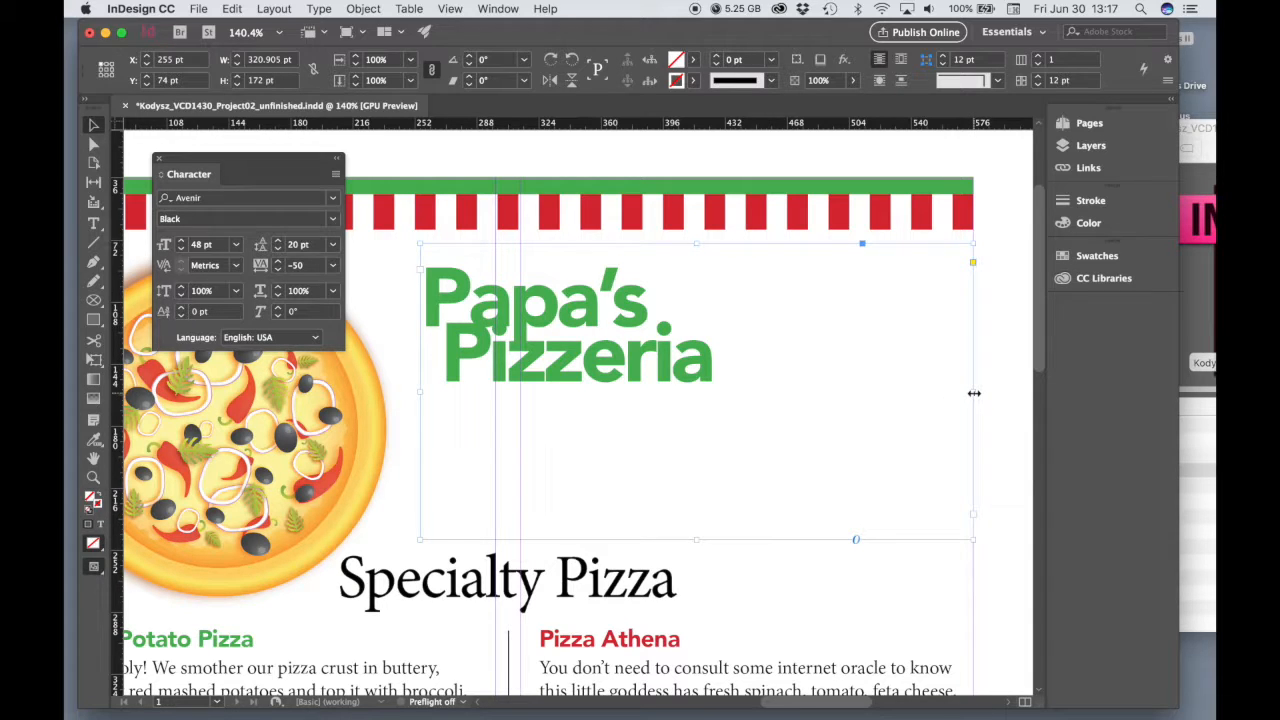
pyautogui.moveTo(973, 539); pyautogui.dragTo(903, 497)
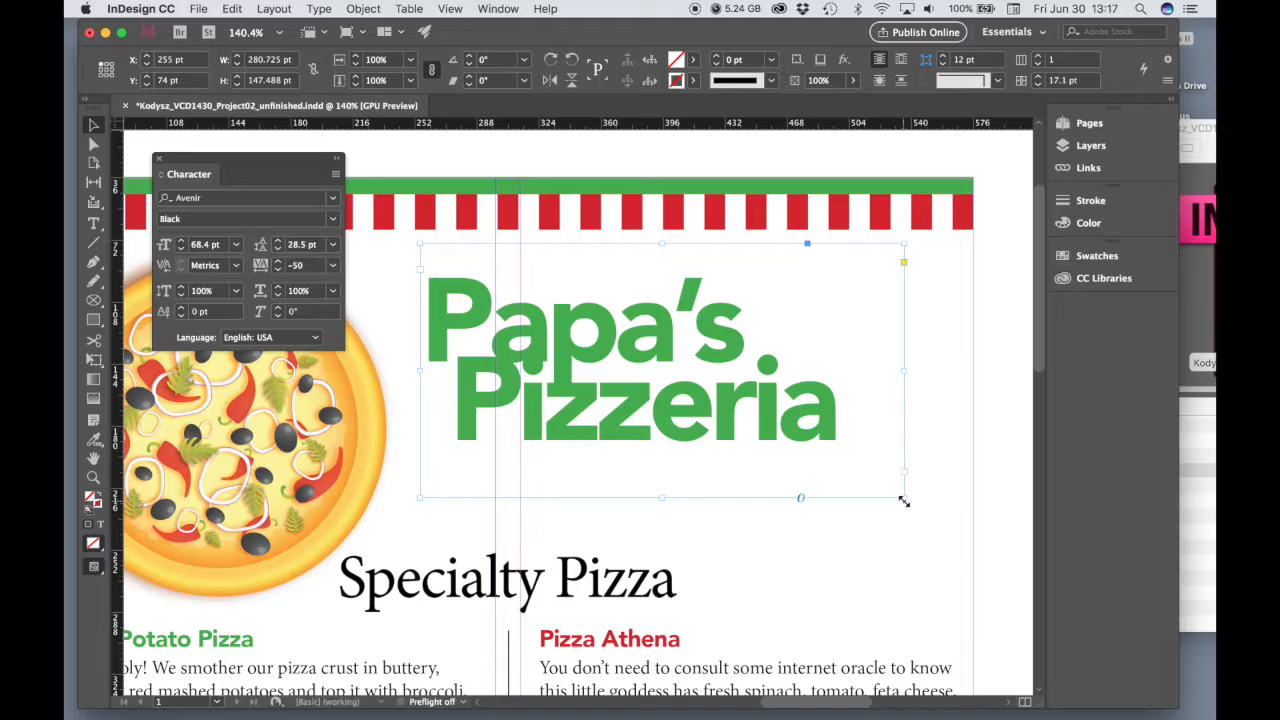
pyautogui.moveTo(903, 500); pyautogui.dragTo(949, 526)
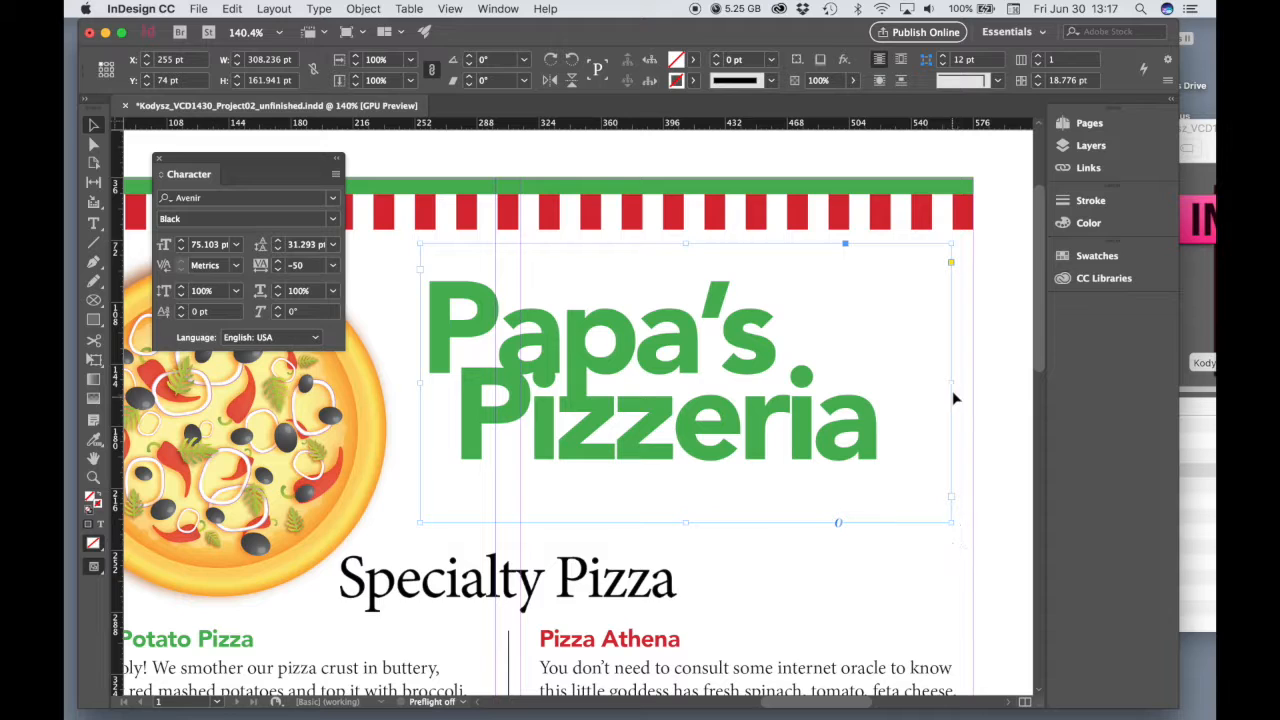
pyautogui.moveTo(950, 382); pyautogui.dragTo(818, 382)
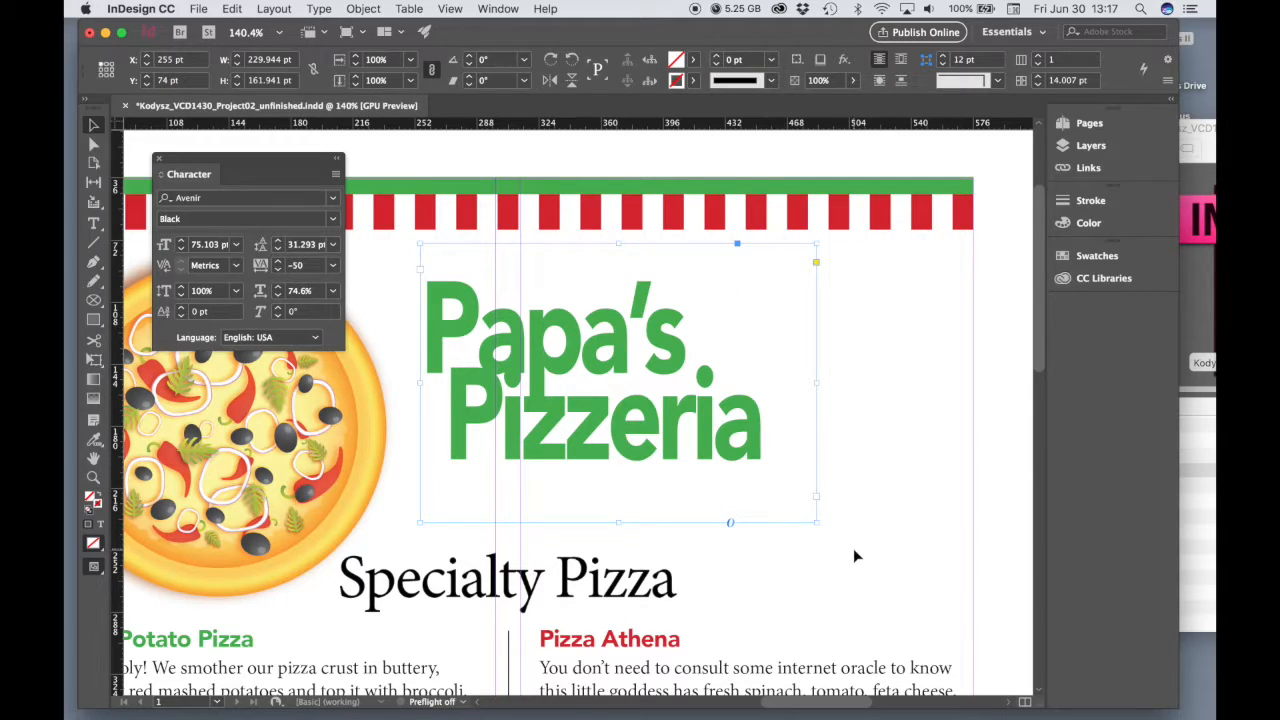
pyautogui.press('super+z')
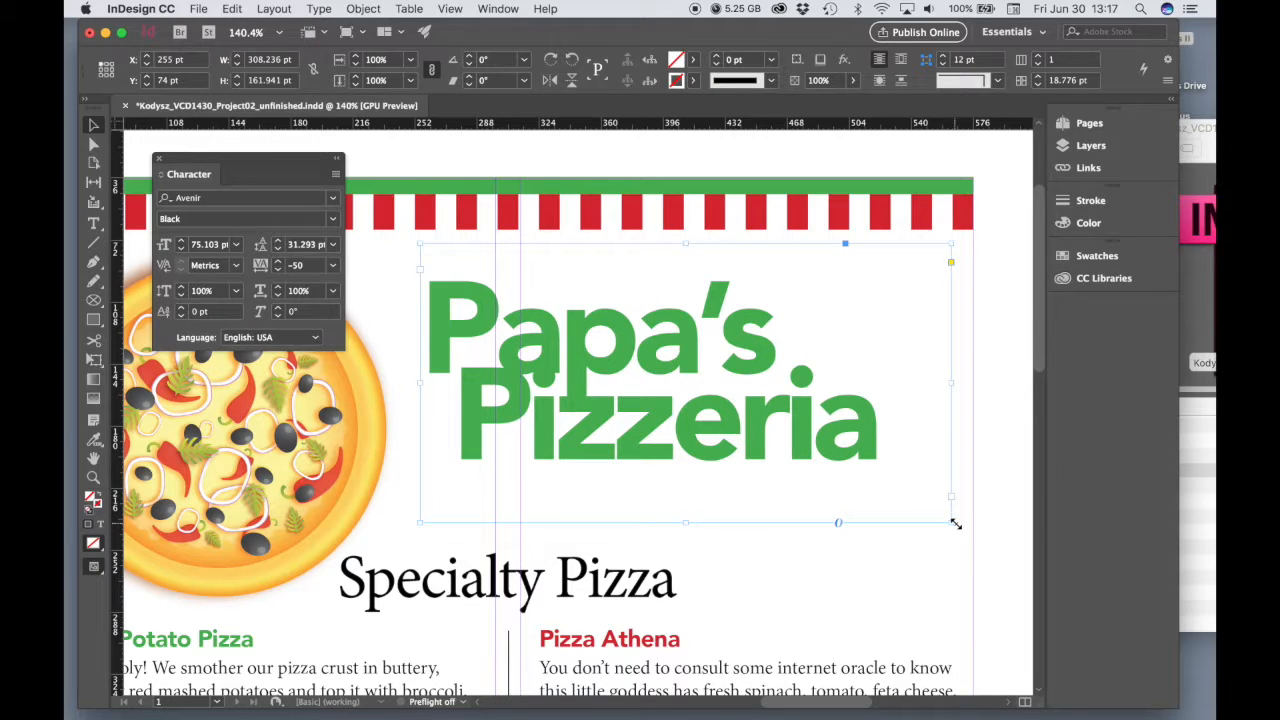
pyautogui.moveTo(955, 524); pyautogui.dragTo(1016, 555)
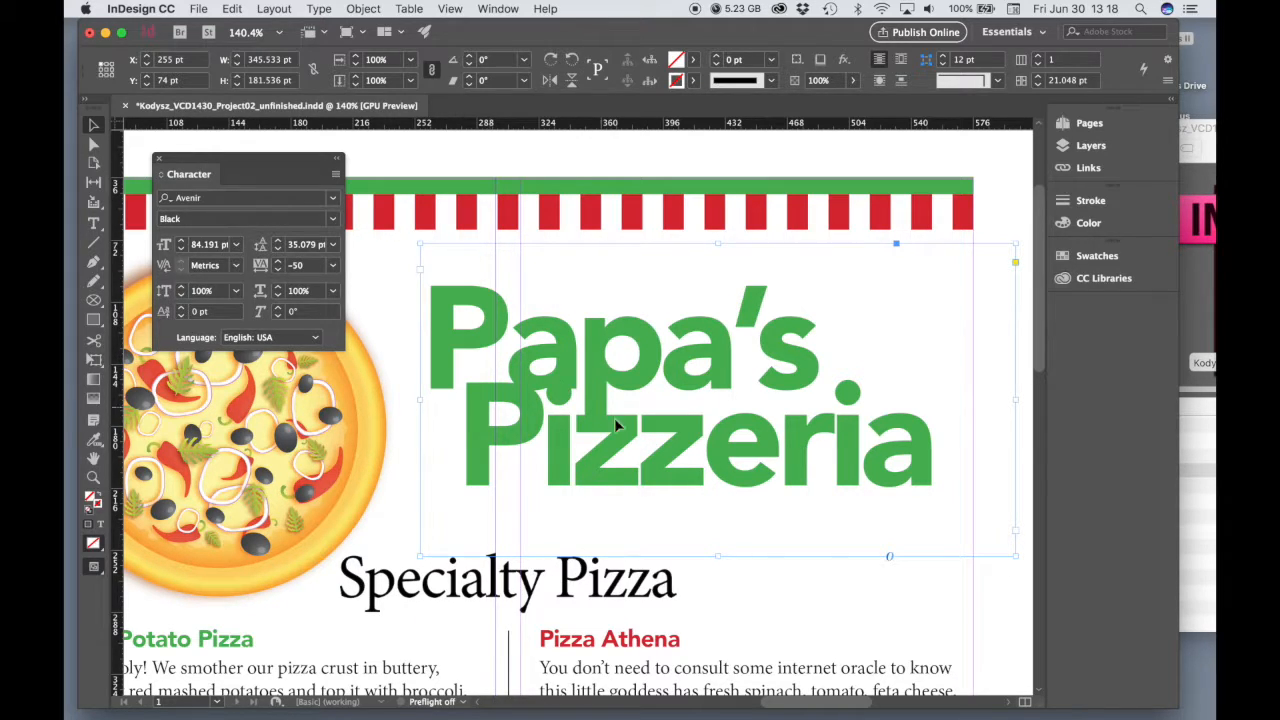
# Move the title frame closer to the pizza image and scale it with its text to about 395 by 207 pt, giving about 96 pt type
pyautogui.moveTo(698, 368); pyautogui.dragTo(667, 361)
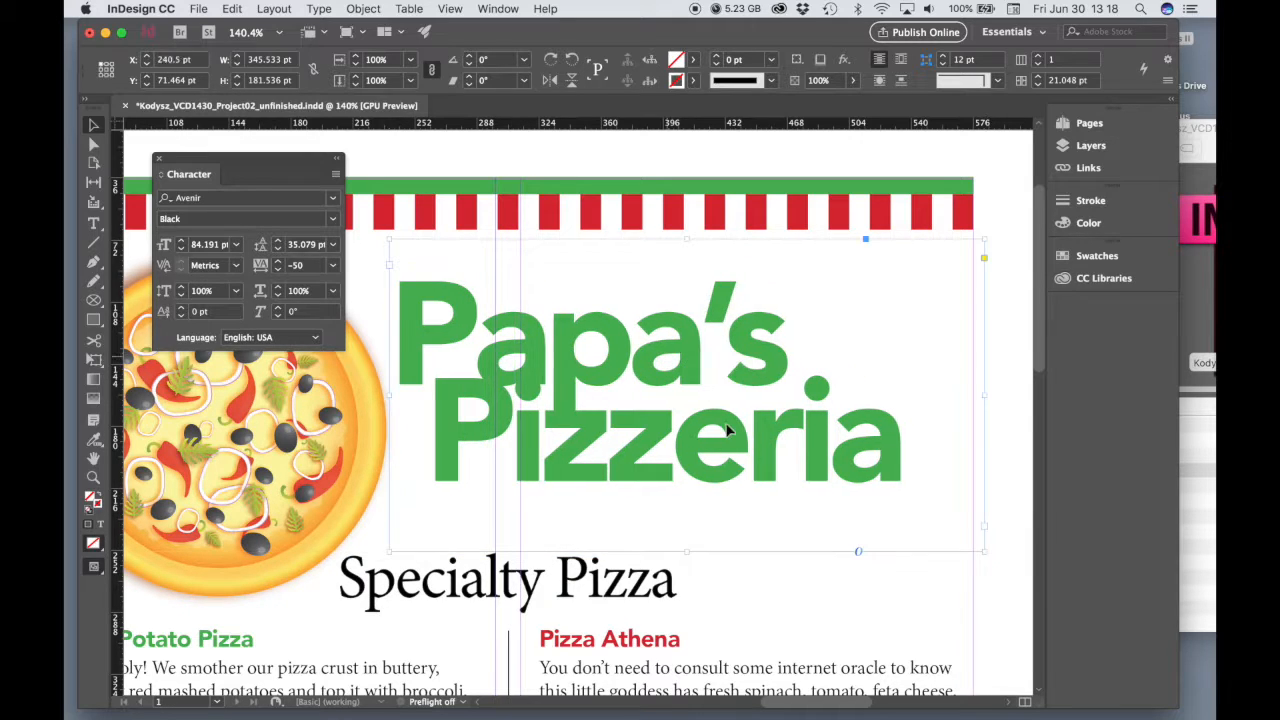
pyautogui.moveTo(987, 552); pyautogui.dragTo(1027, 574)
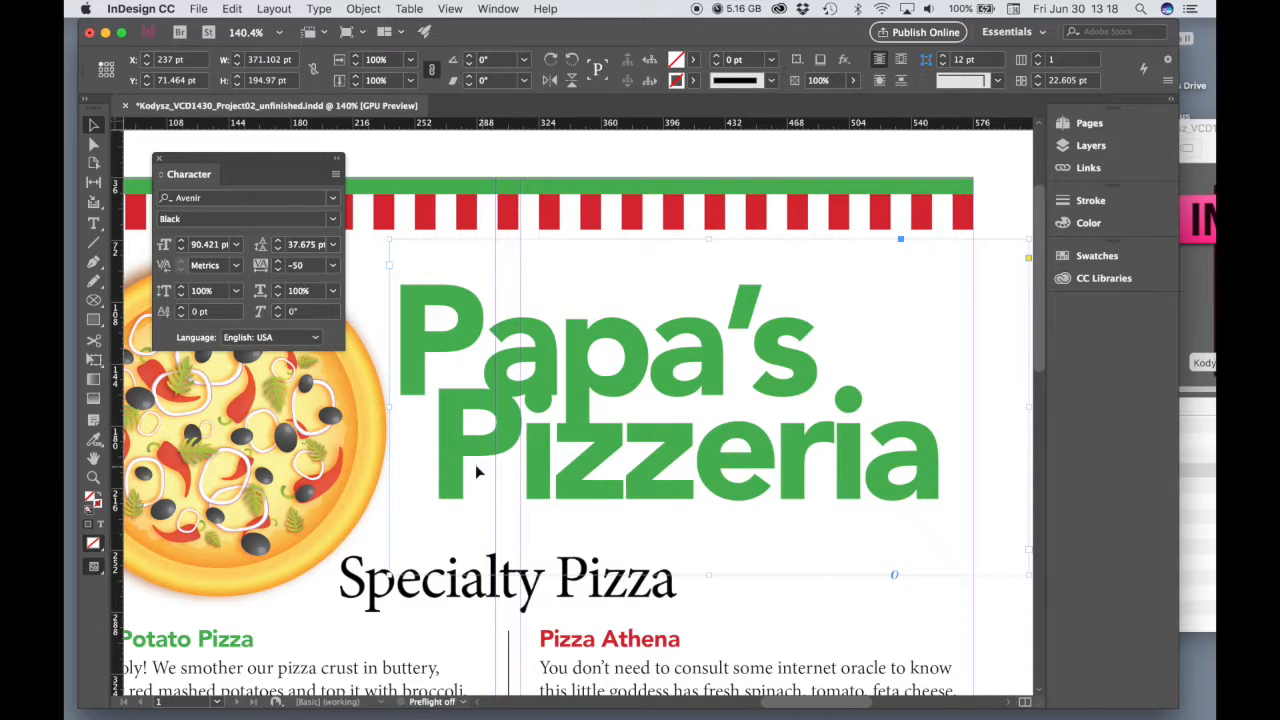
pyautogui.hscroll(5, 898, 522)
pyautogui.scroll(2, 898, 522)
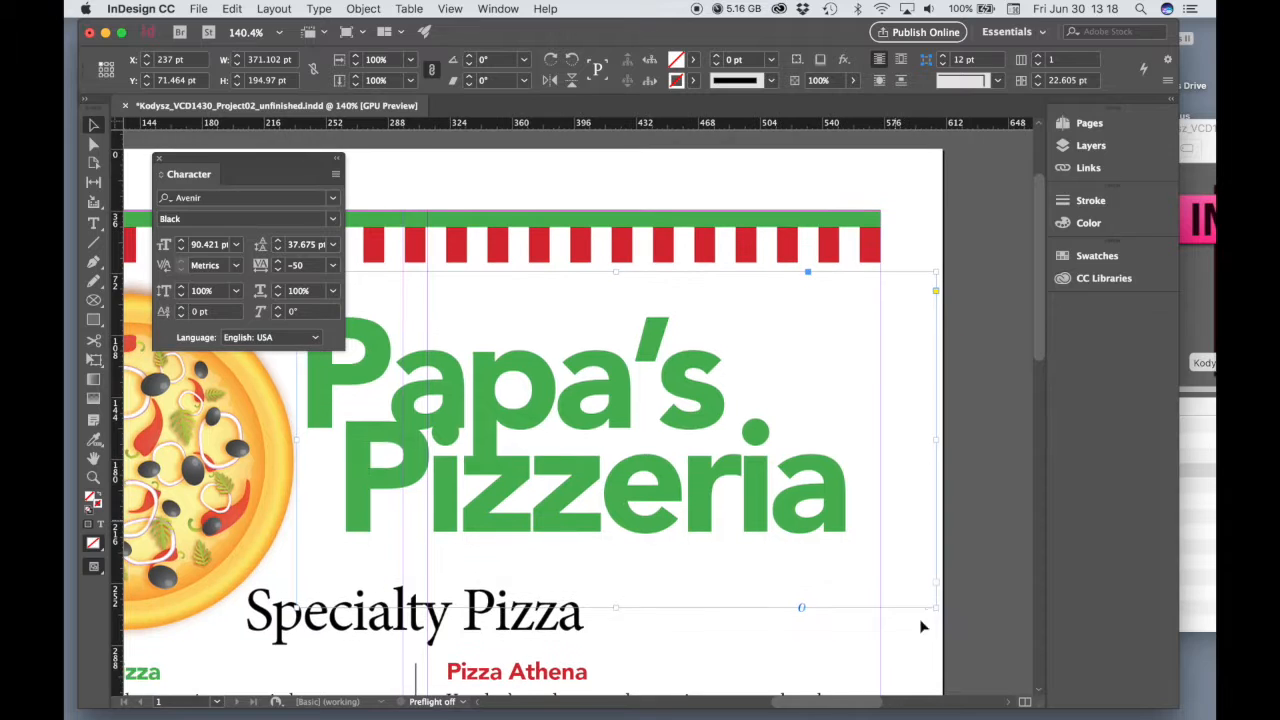
pyautogui.moveTo(937, 609); pyautogui.dragTo(976, 628)
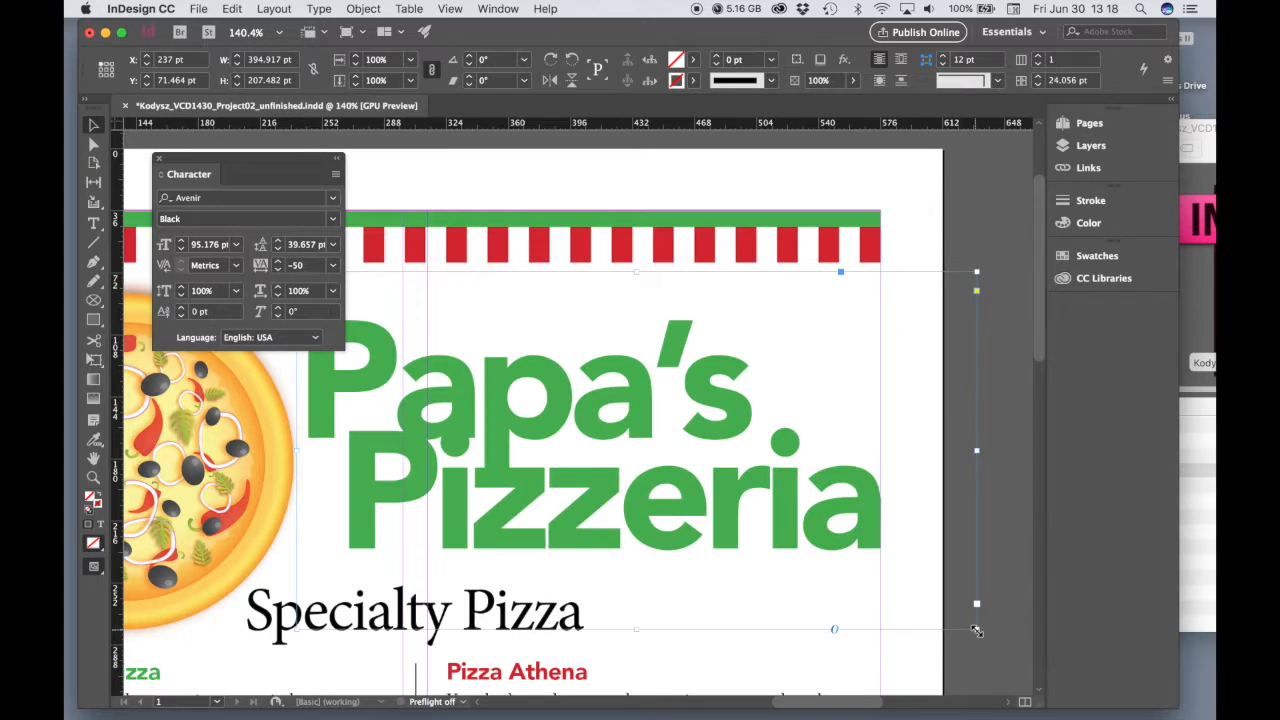
pyautogui.hscroll(-5, 577, 418)
pyautogui.scroll(-3, 577, 418)
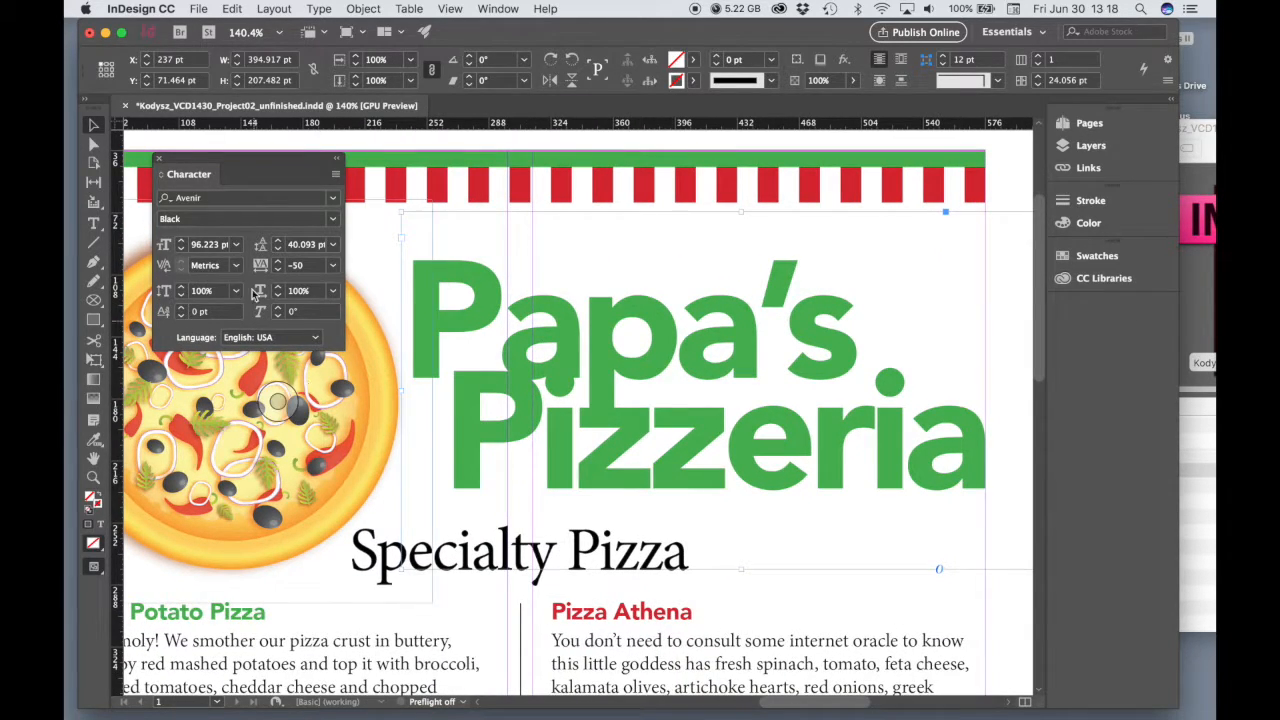
# Recolor the word "Pizzeria" in the title with the red C=15 M=100 Y=100 swatch
pyautogui.click(93, 222)
pyautogui.click(904, 450)
pyautogui.moveTo(945, 452); pyautogui.dragTo(445, 330)
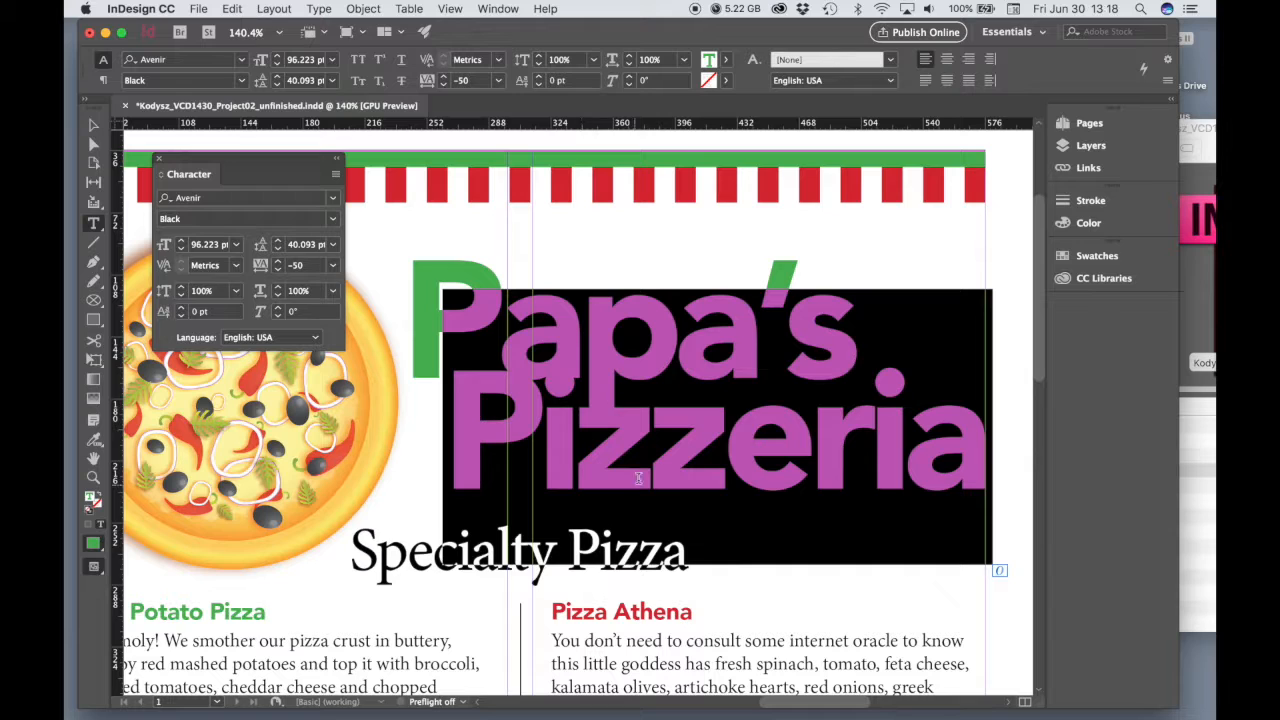
pyautogui.click(727, 61)
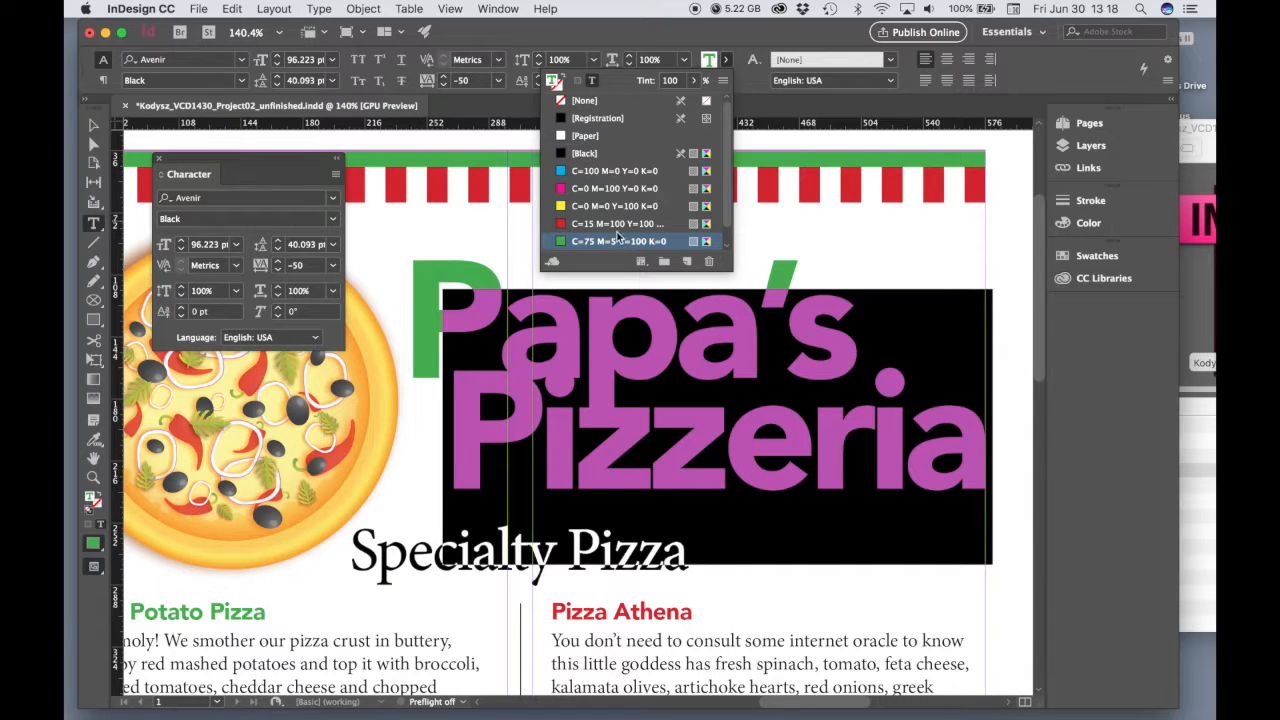
pyautogui.click(604, 224)
pyautogui.click(698, 507)
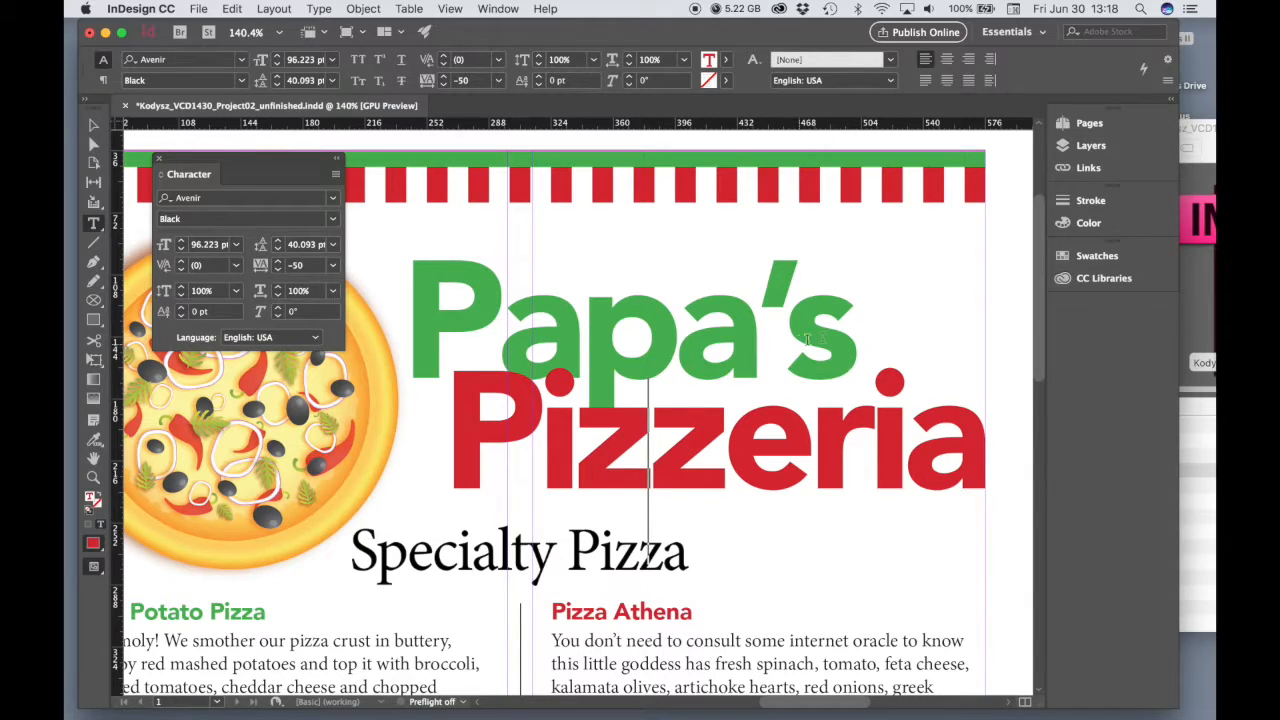
# Tighten the tracking of both title lines, "Papa's" and "Pizzeria", to -60
pyautogui.moveTo(842, 338); pyautogui.dragTo(405, 336)
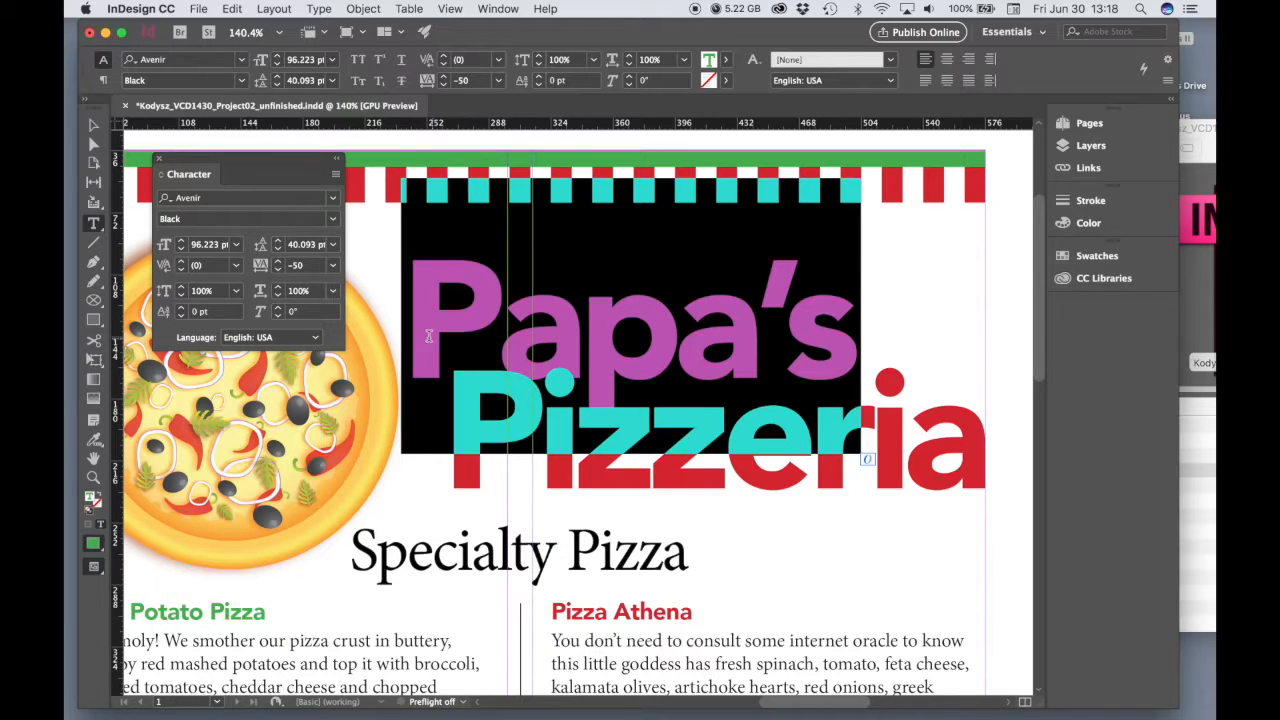
pyautogui.doubleClick(298, 265)
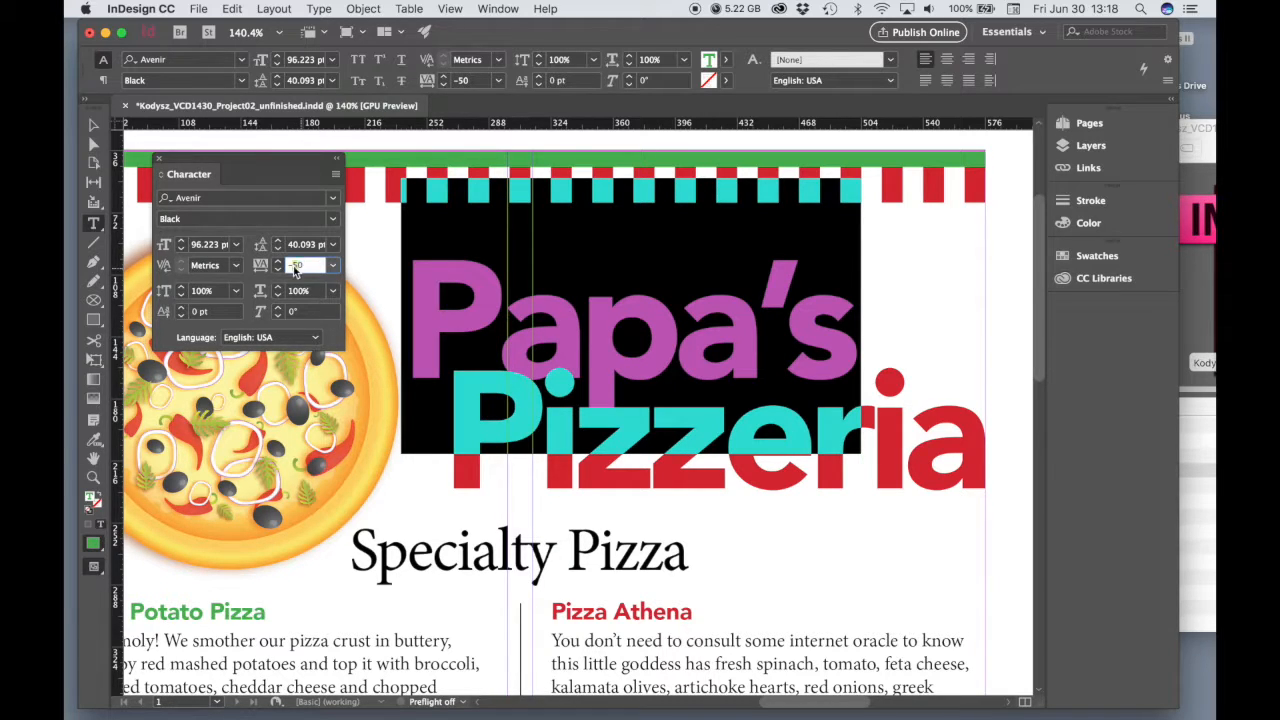
pyautogui.write('-60')
pyautogui.press('Tab')
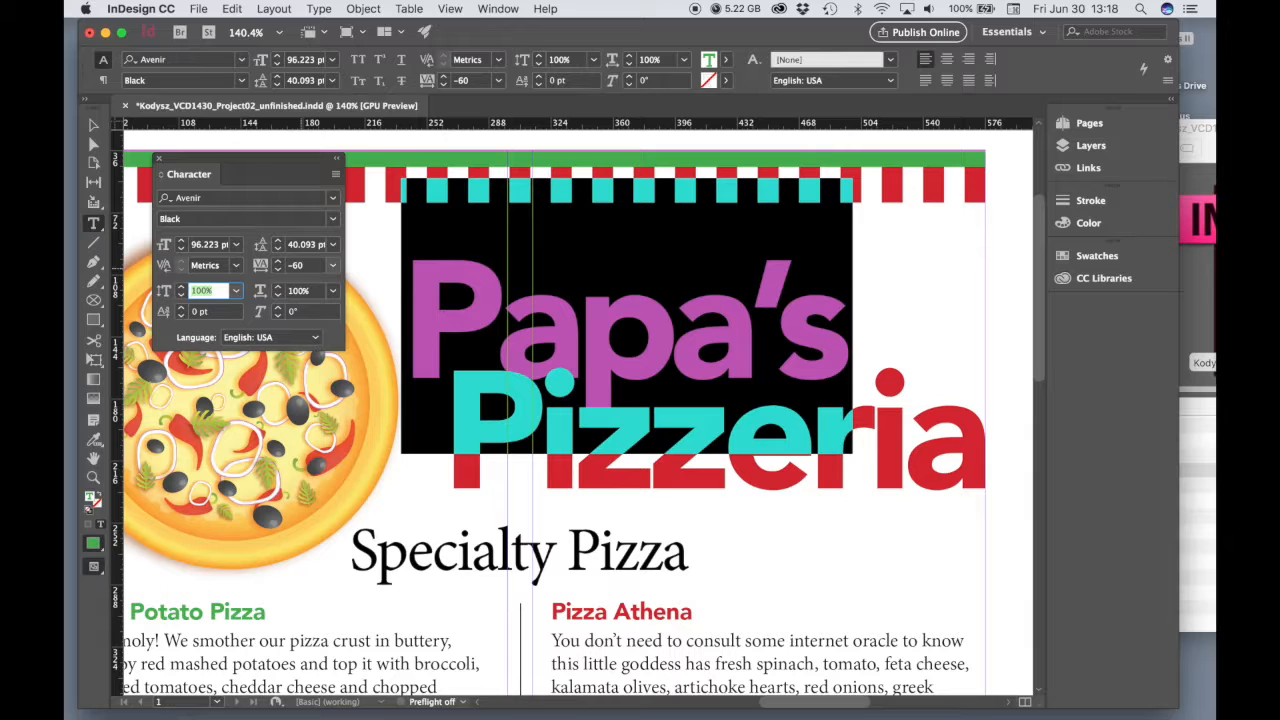
pyautogui.click(873, 492)
pyautogui.moveTo(978, 465); pyautogui.dragTo(444, 457)
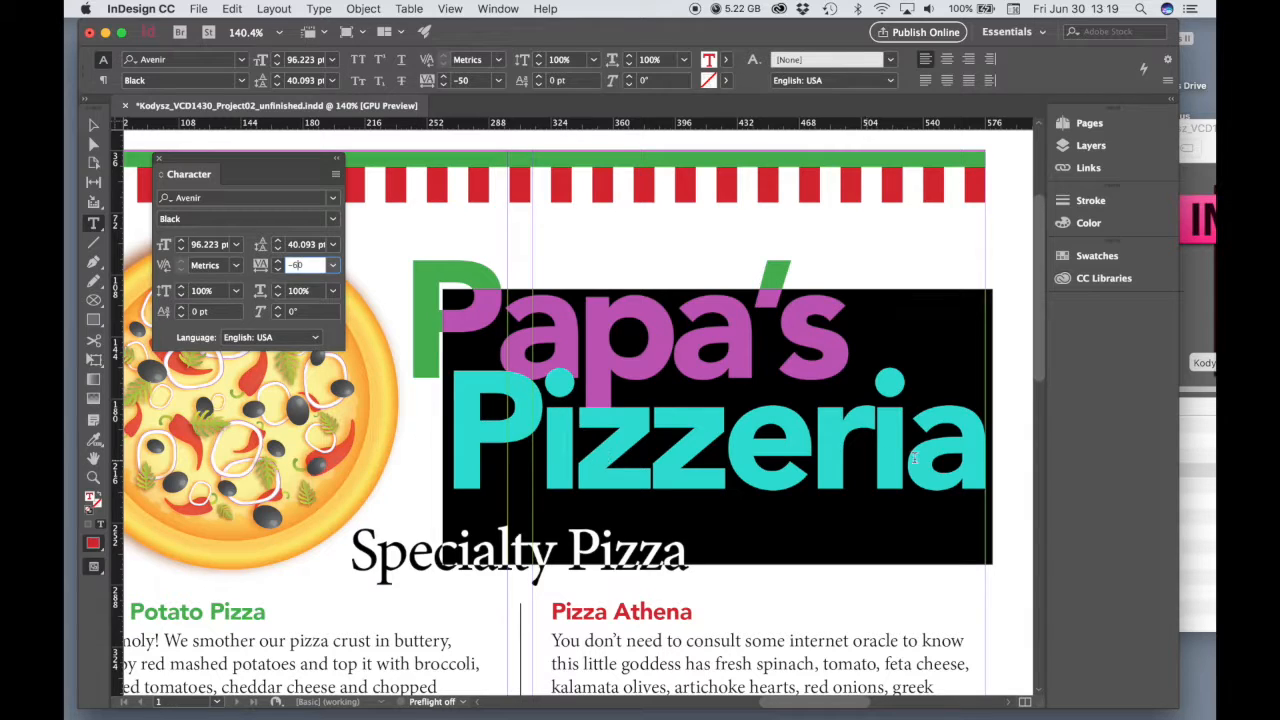
pyautogui.press('Tab')
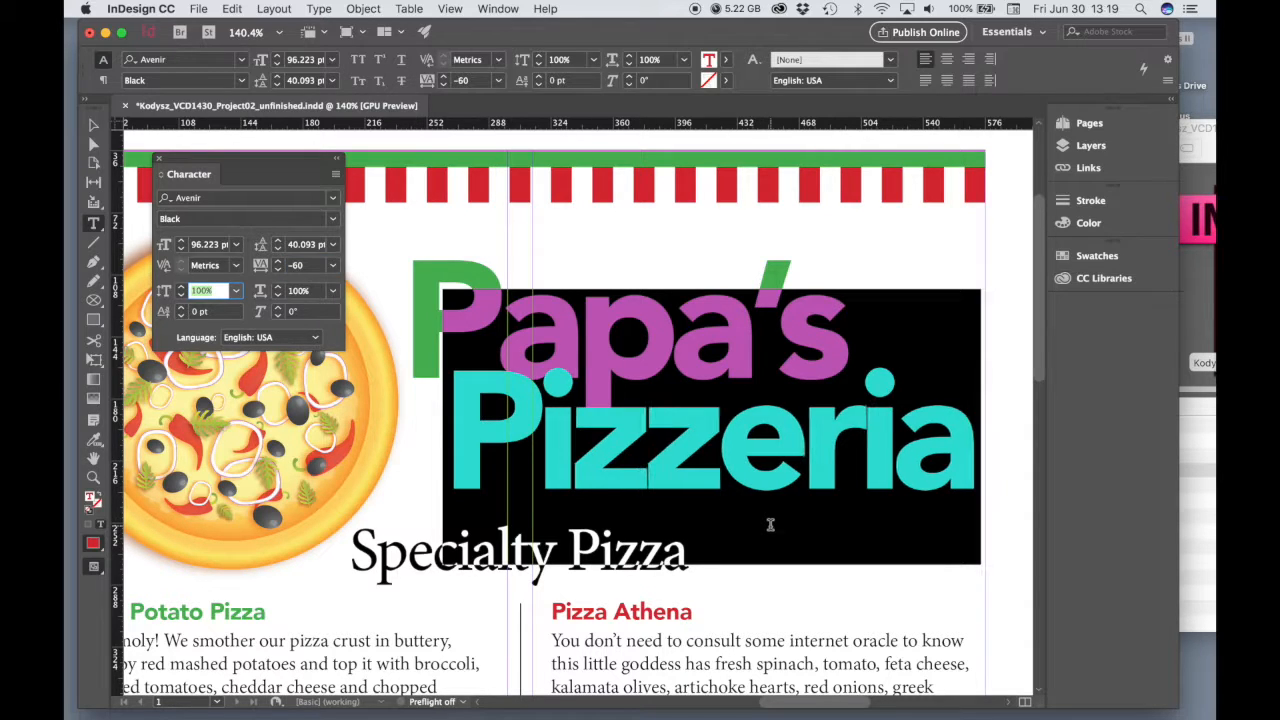
pyautogui.click(716, 478)
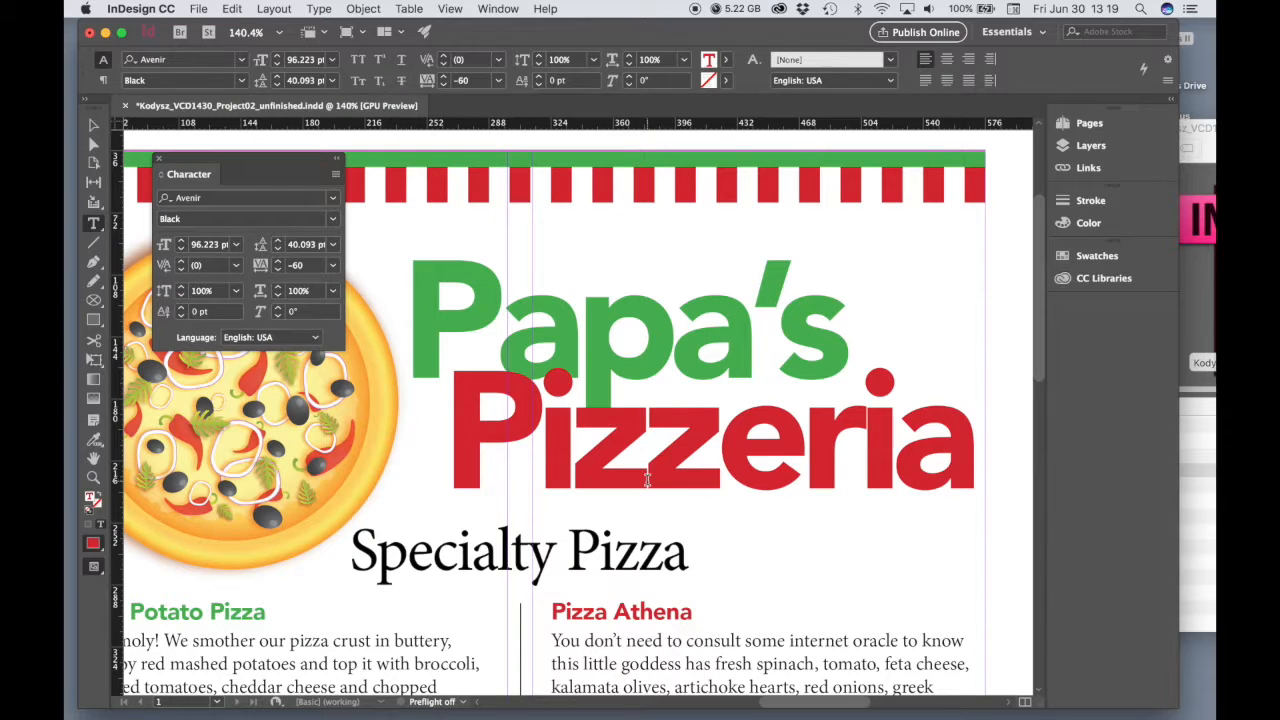
# Kern the two z's in "Pizzeria", trying 5 and 25 before setting the value to 20
pyautogui.click(648, 472)
pyautogui.click(236, 266)
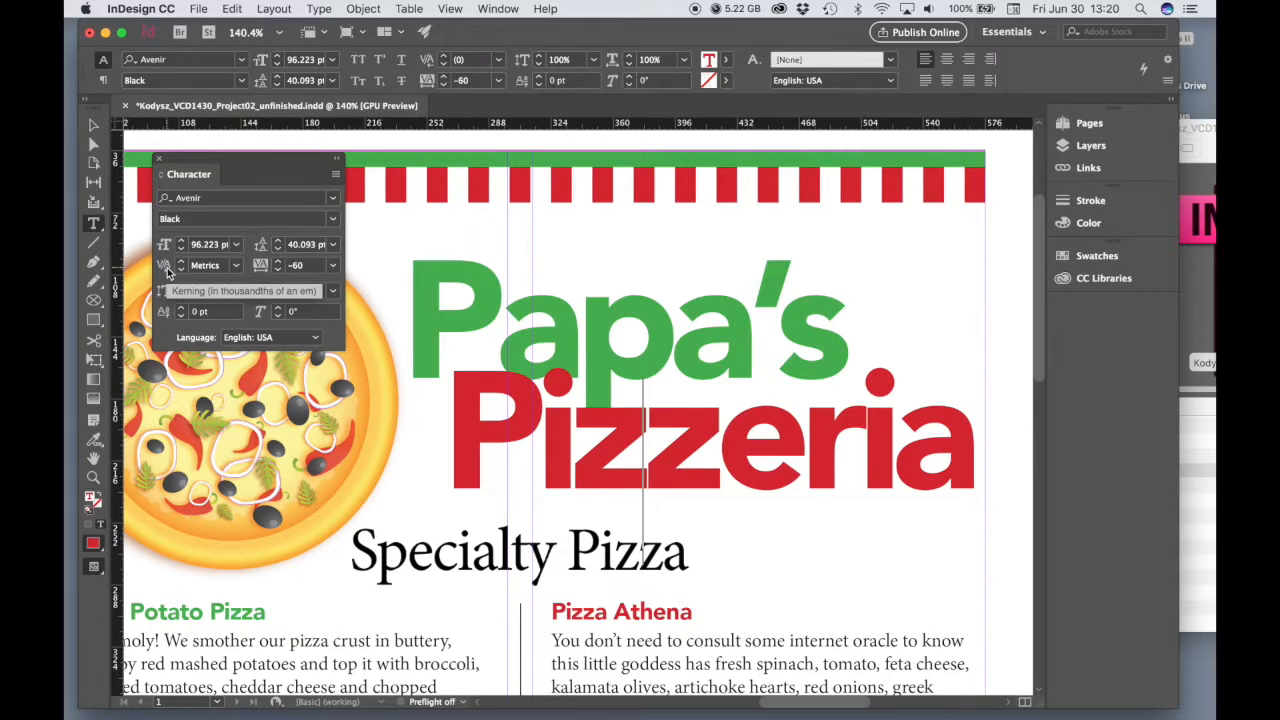
pyautogui.click(236, 266)
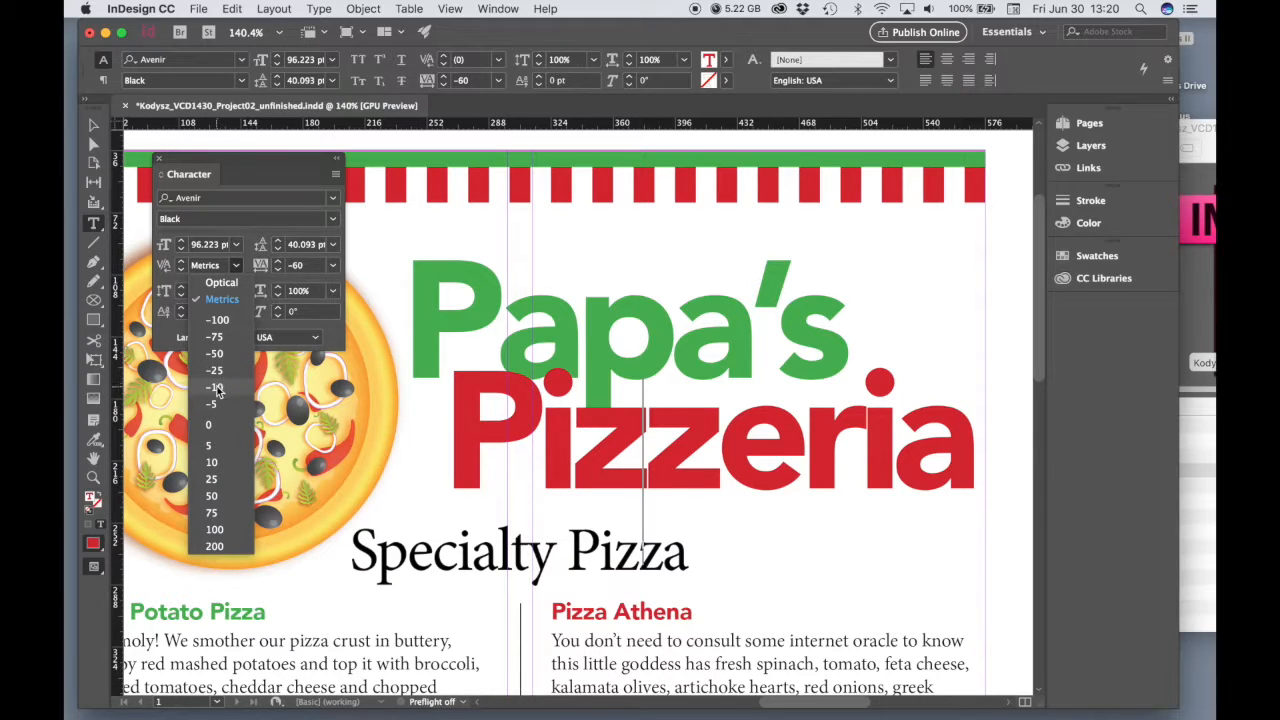
pyautogui.click(209, 448)
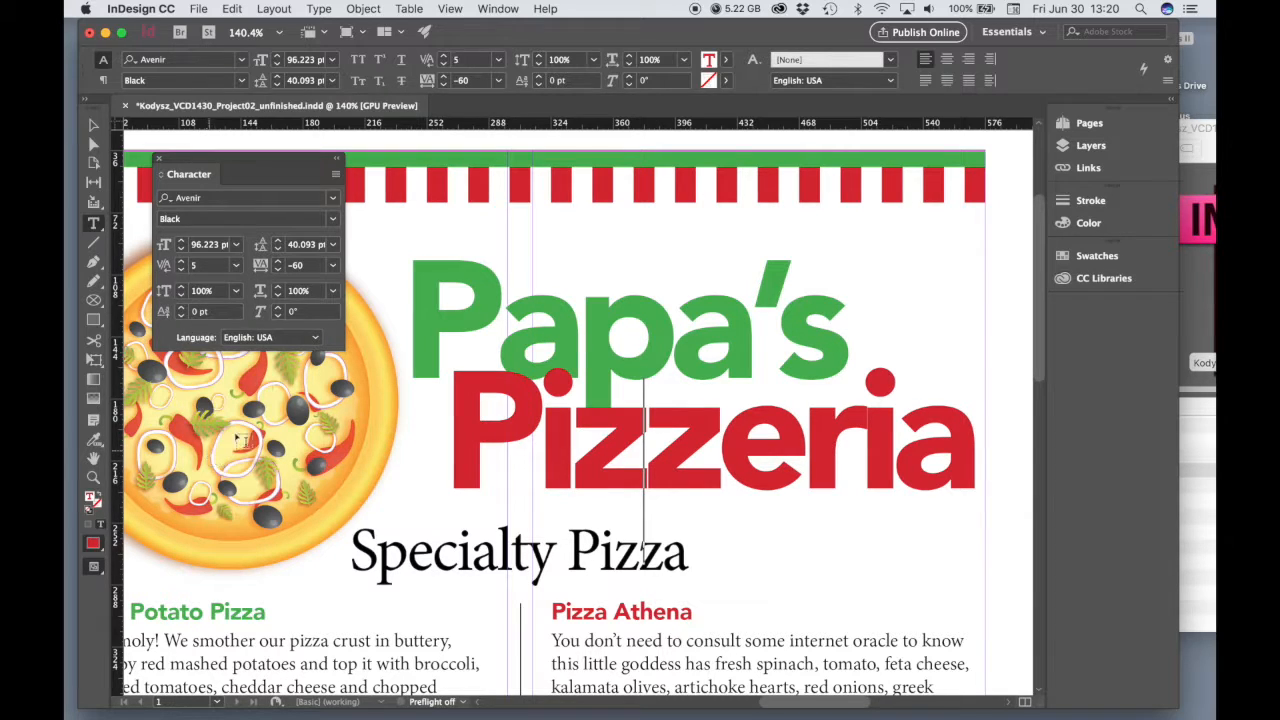
pyautogui.click(237, 265)
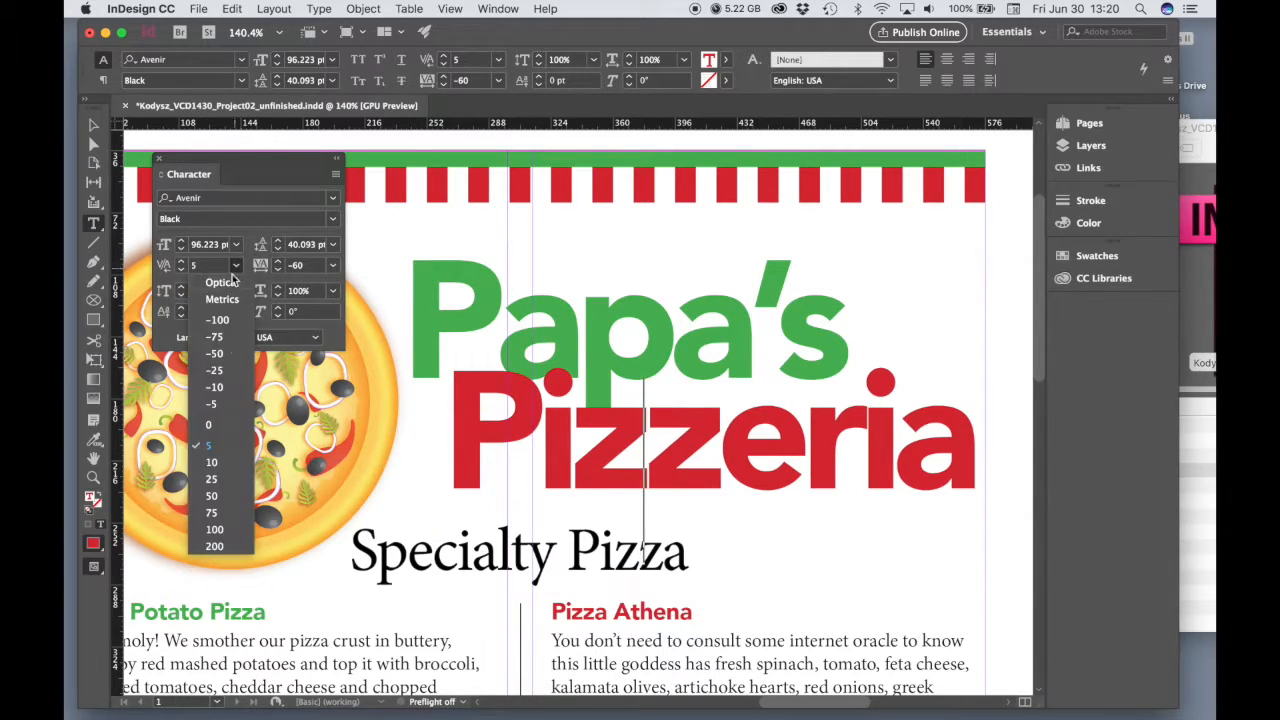
pyautogui.click(210, 481)
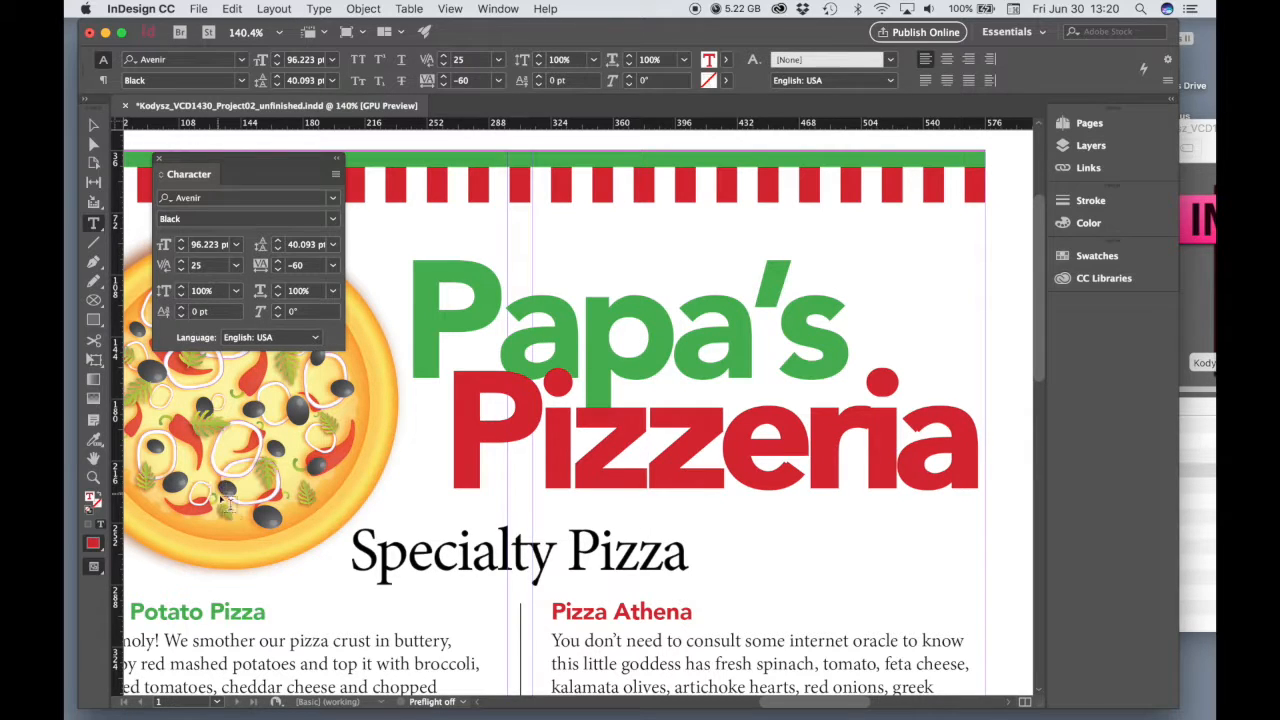
pyautogui.click(237, 265)
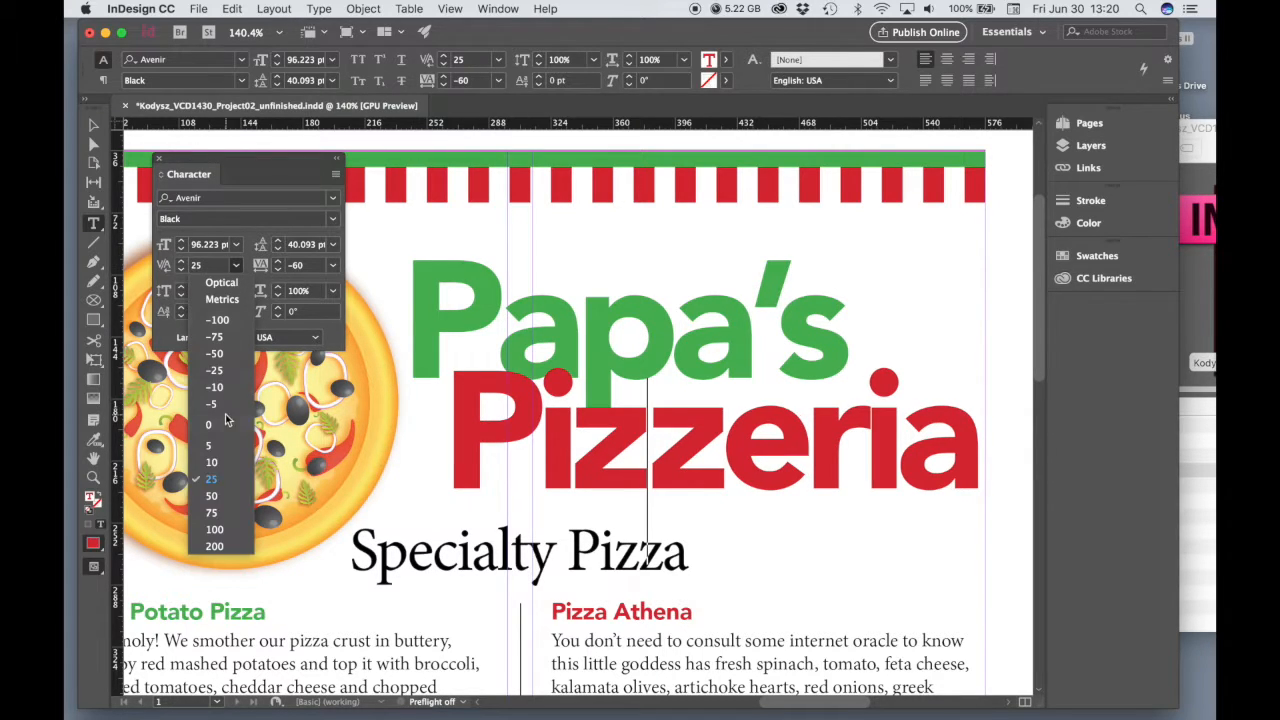
pyautogui.click(208, 269)
pyautogui.doubleClick(209, 268)
pyautogui.write('20')
pyautogui.press('Tab')
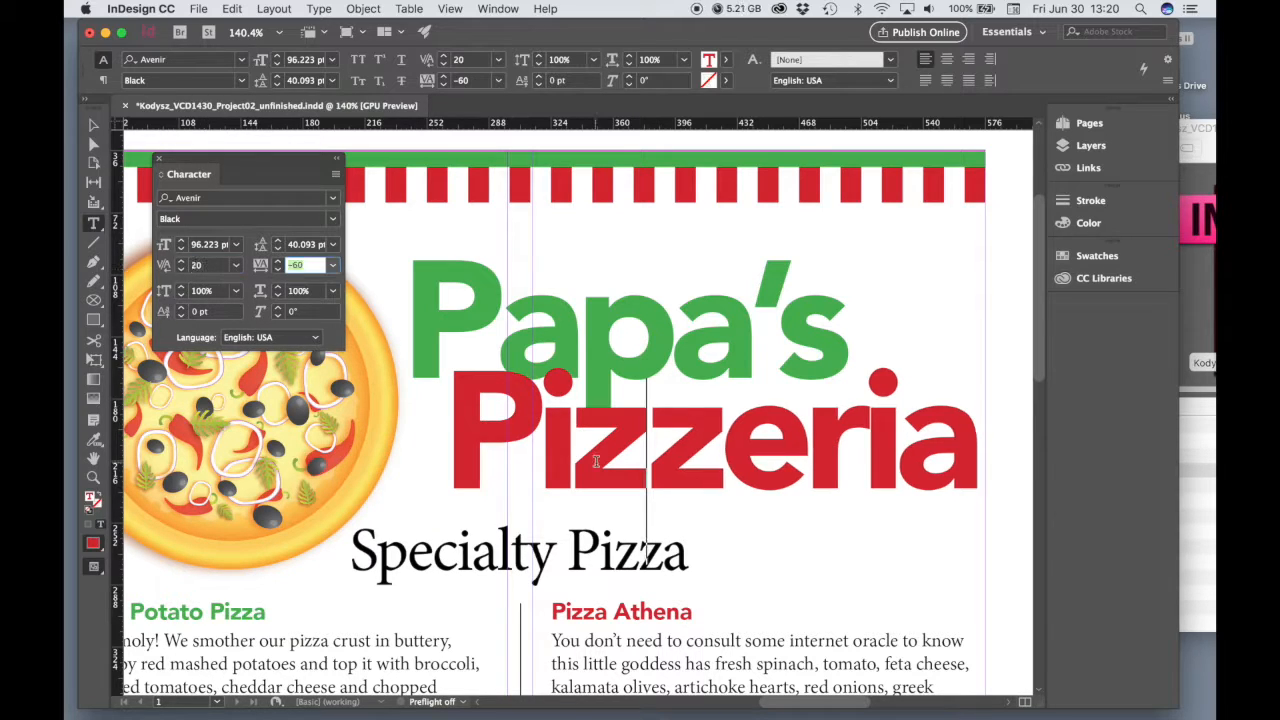
# Set the kerning in "Pizzeria" to -10 between the second z and the e, and to 10 between the r and the i
pyautogui.click(722, 452)
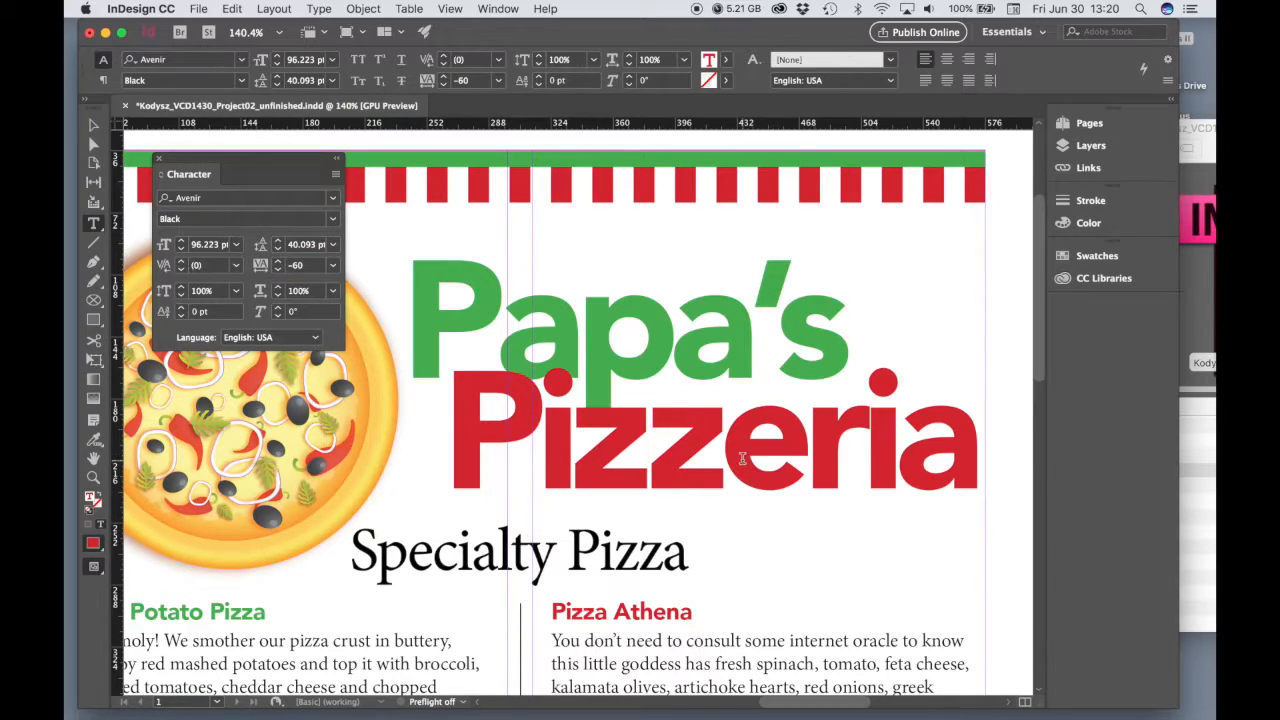
pyautogui.click(237, 265)
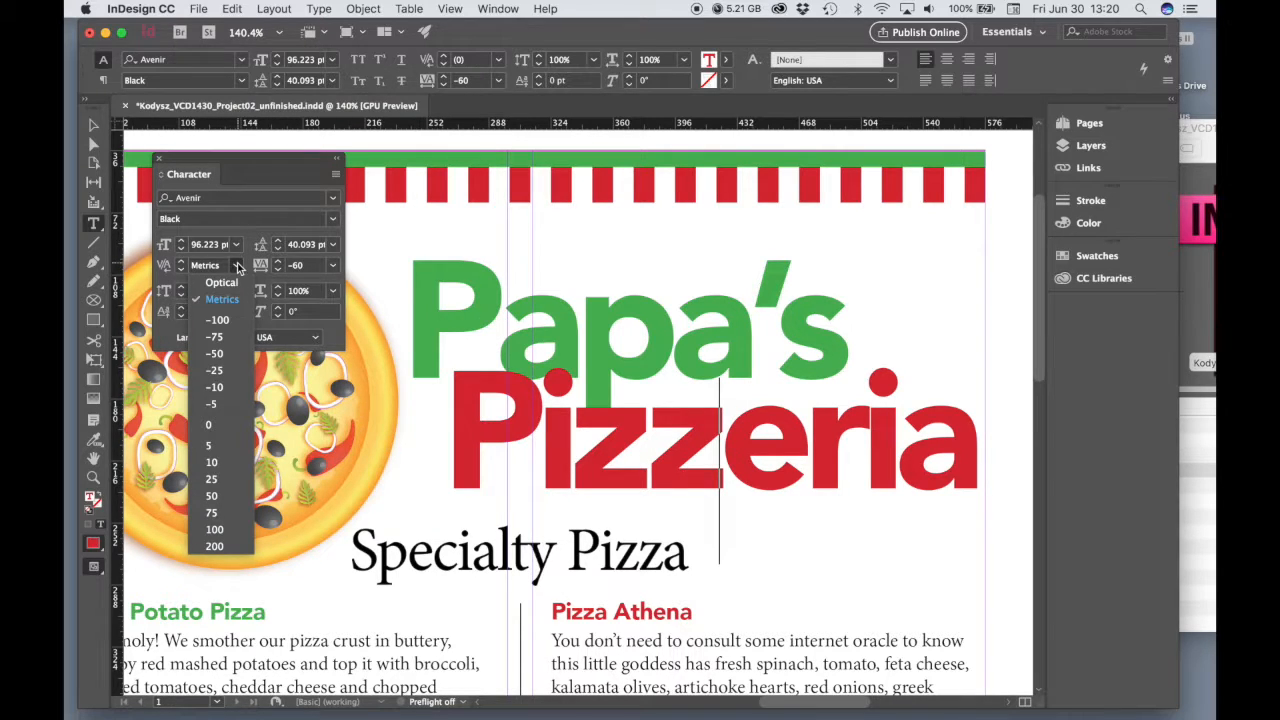
pyautogui.click(224, 388)
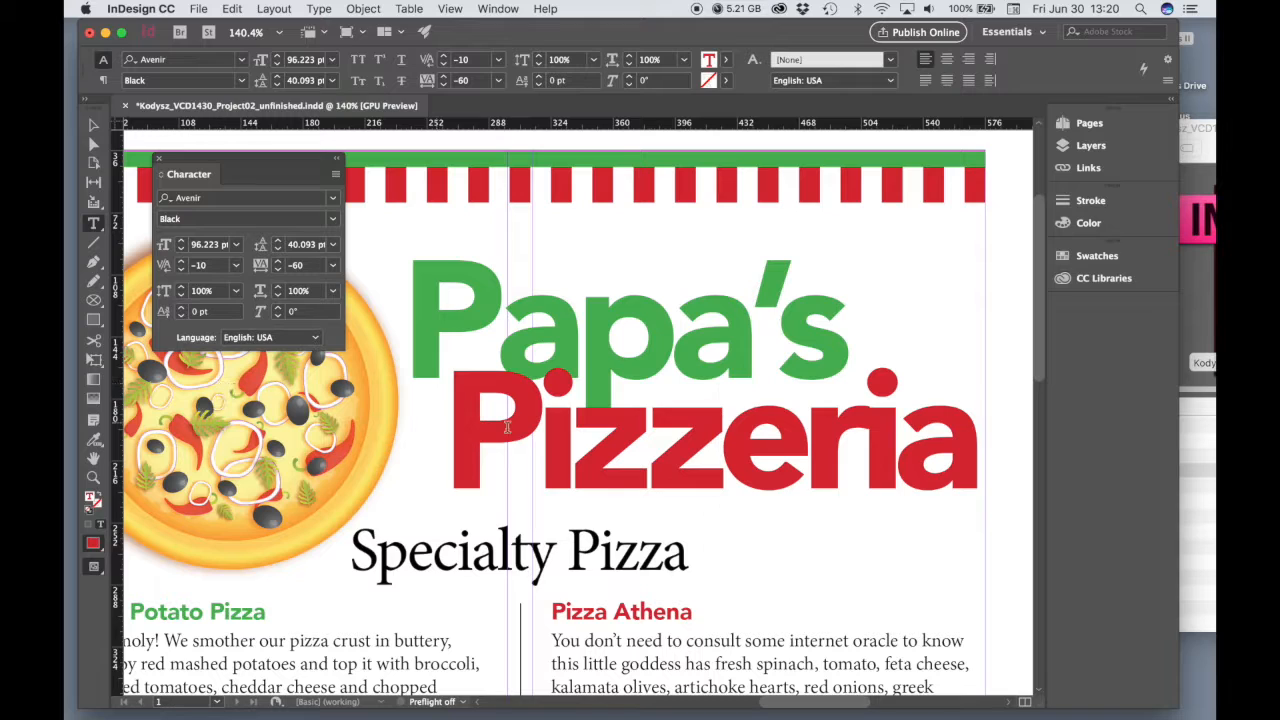
pyautogui.click(875, 457)
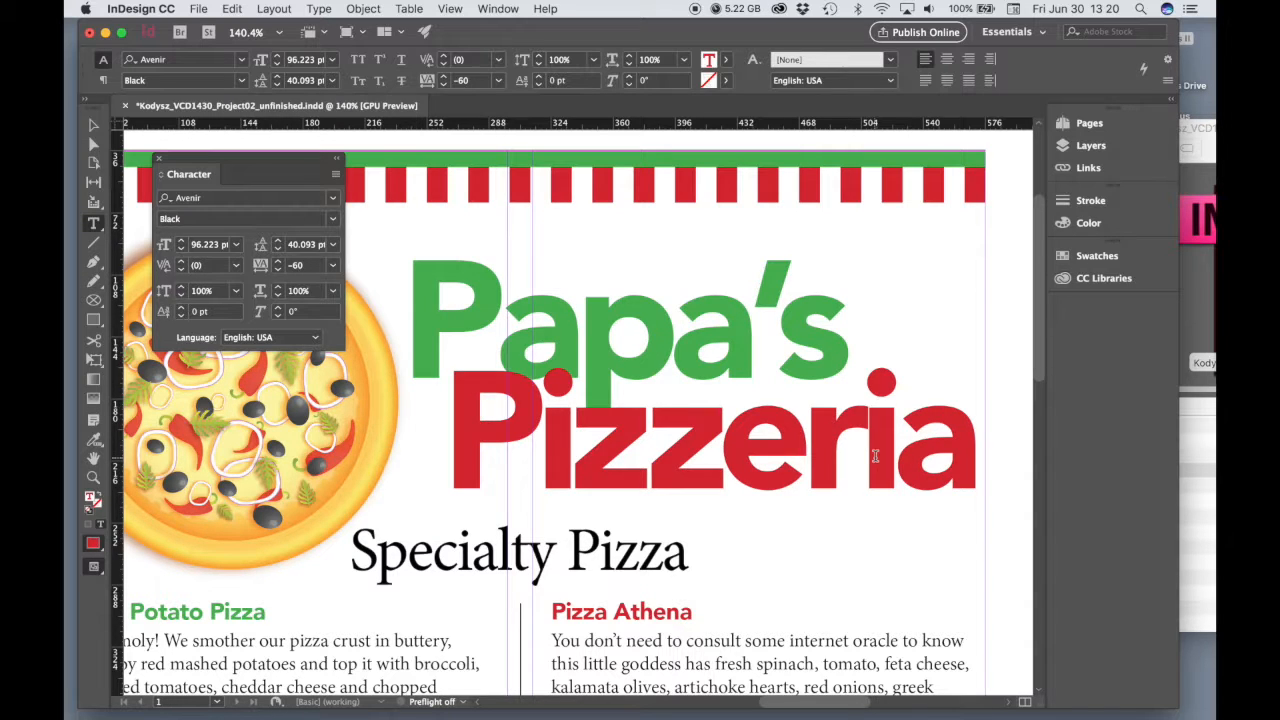
pyautogui.click(238, 268)
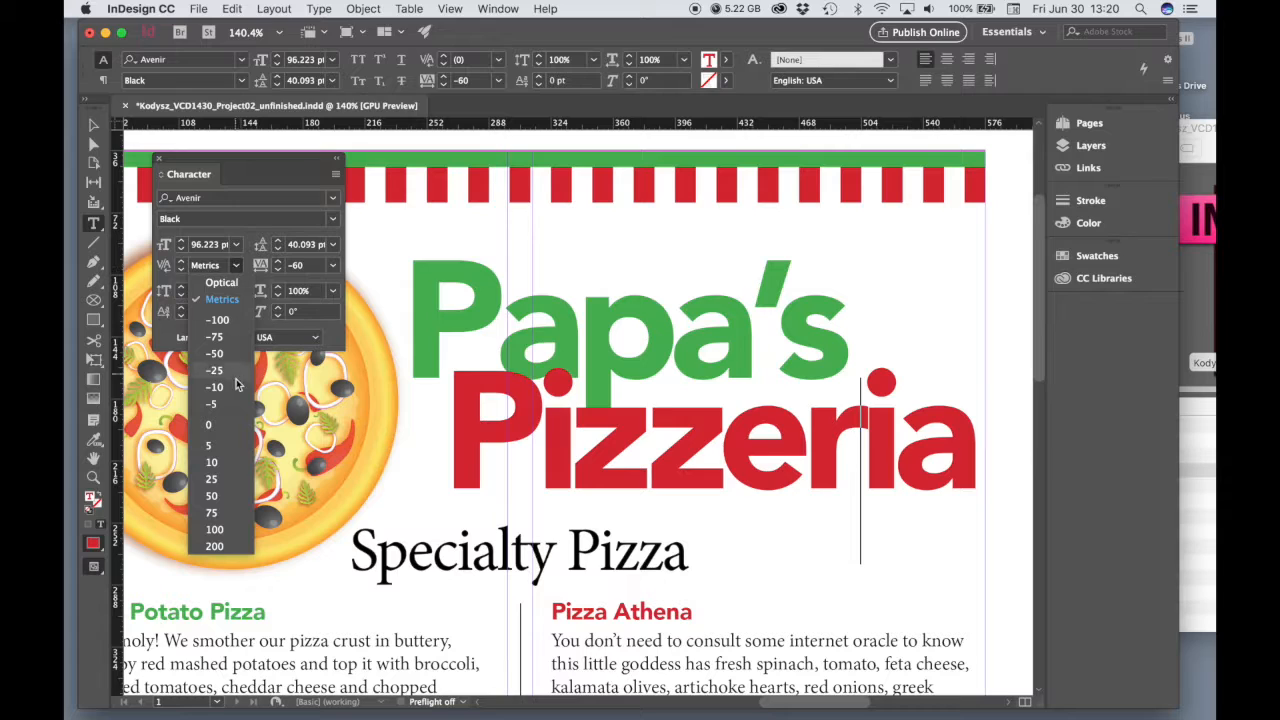
pyautogui.click(218, 463)
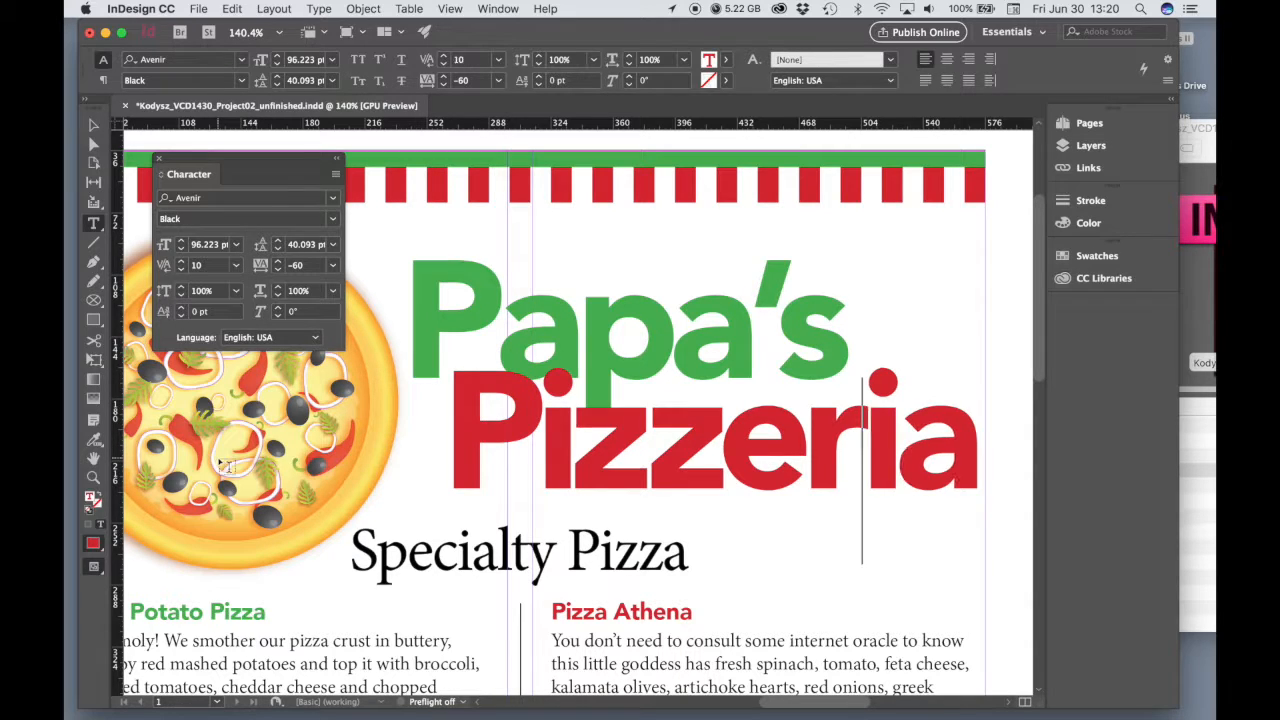
# Tighten the kerning in "Papa's" to -50 between P and a, -25 between a and p, and -10 between p and the second a
pyautogui.click(498, 316)
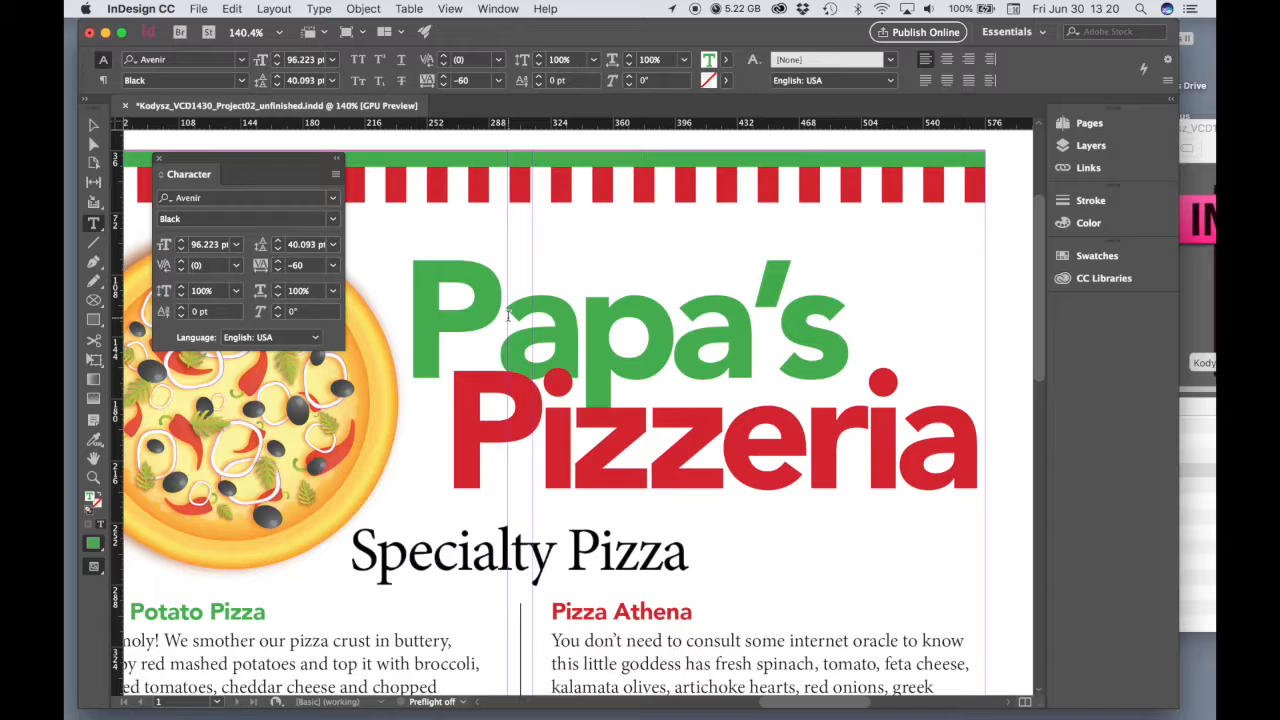
pyautogui.click(238, 265)
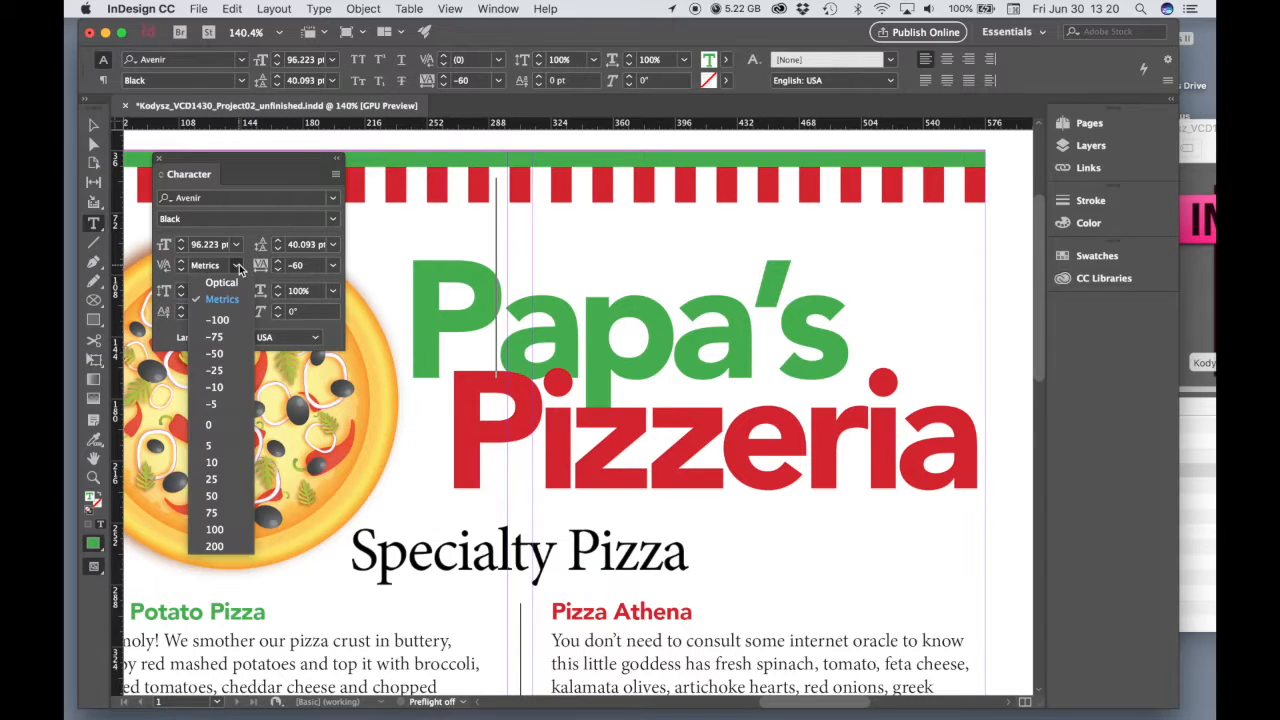
pyautogui.click(220, 356)
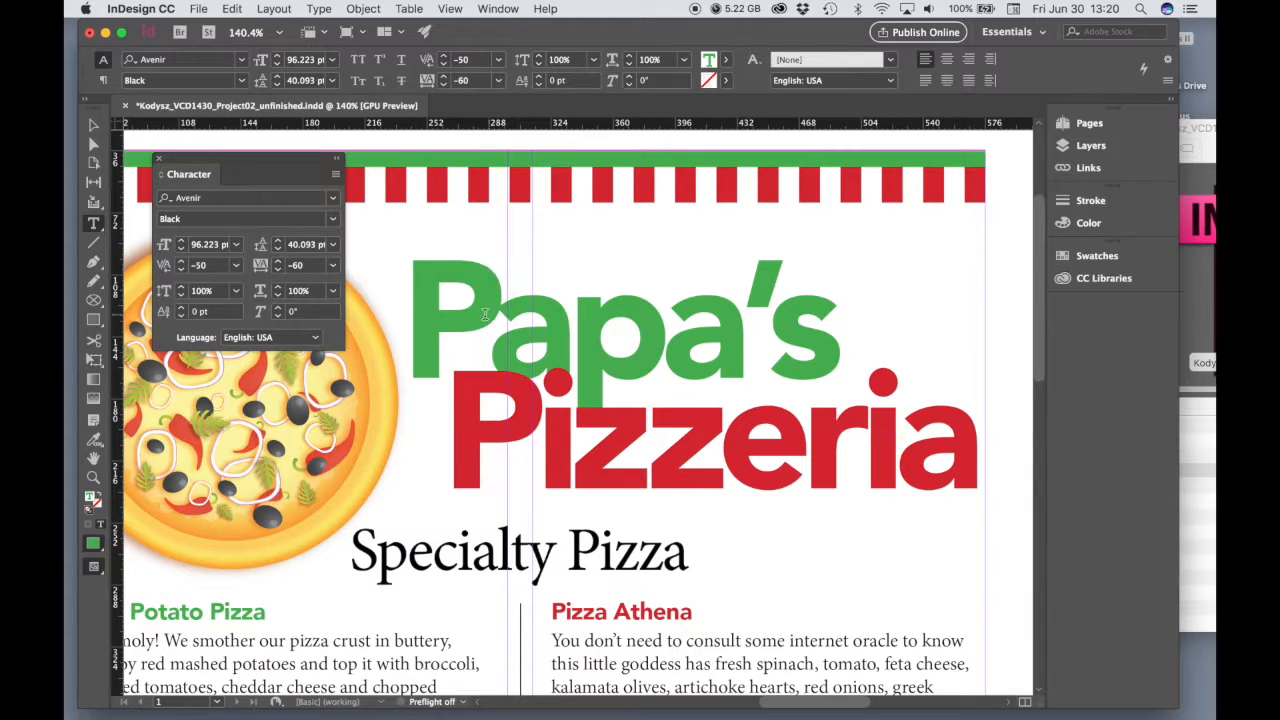
pyautogui.click(576, 337)
pyautogui.click(238, 268)
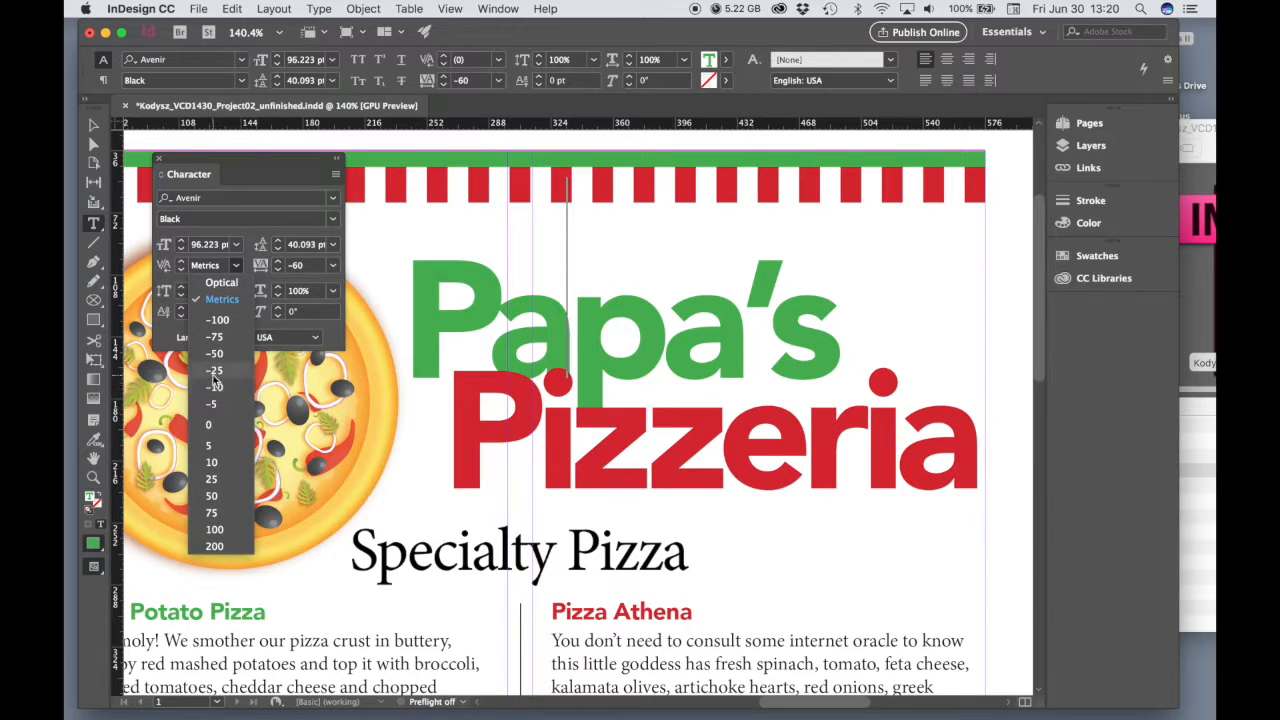
pyautogui.click(218, 380)
pyautogui.click(660, 345)
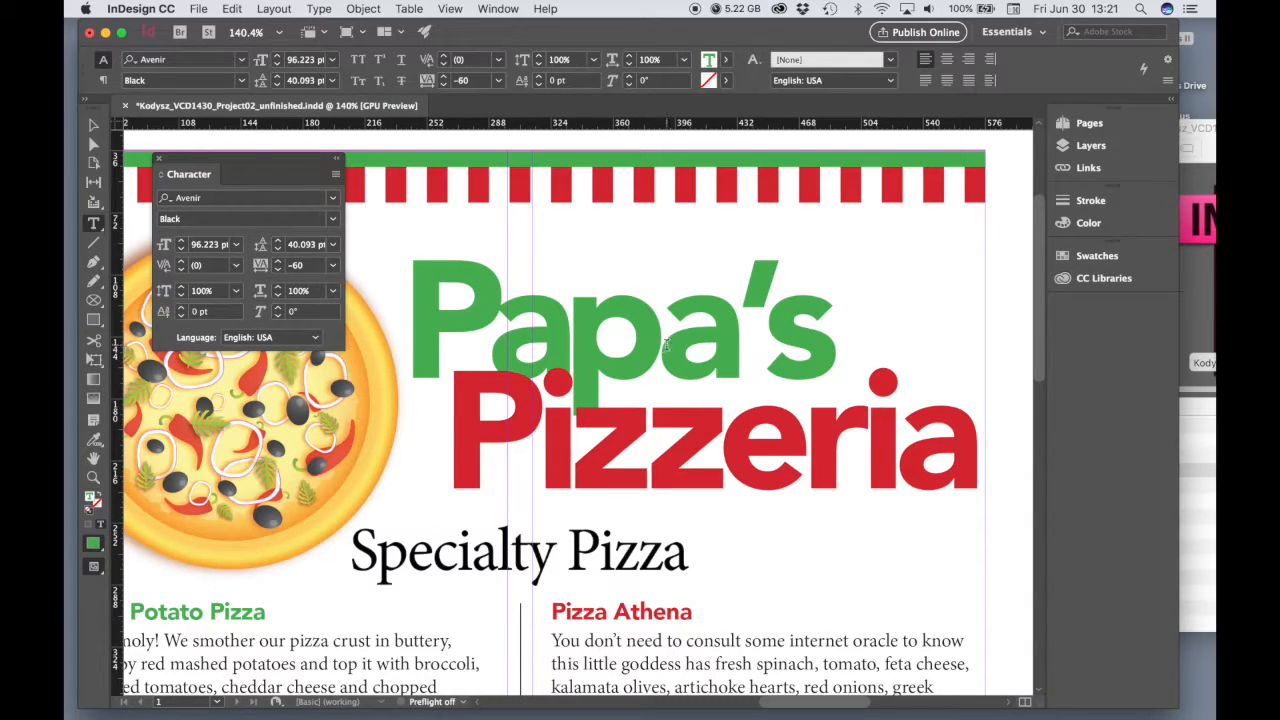
pyautogui.click(237, 265)
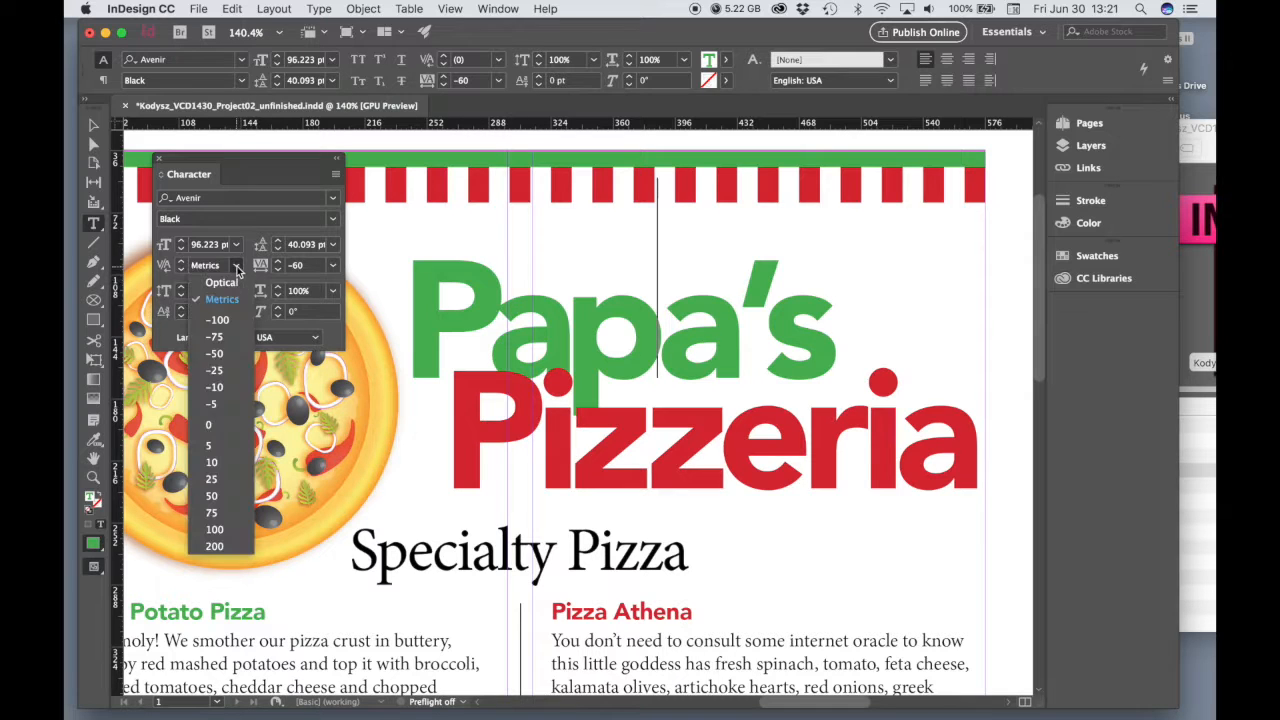
pyautogui.click(216, 388)
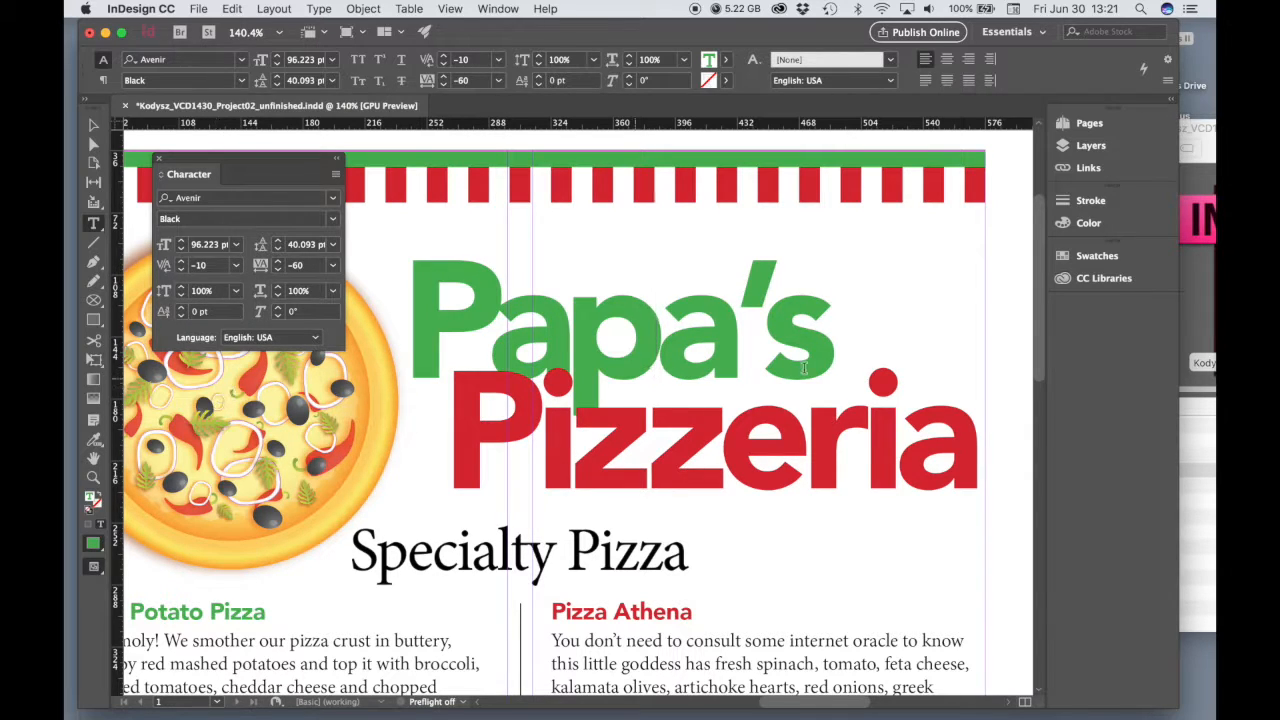
pyautogui.press('Right')
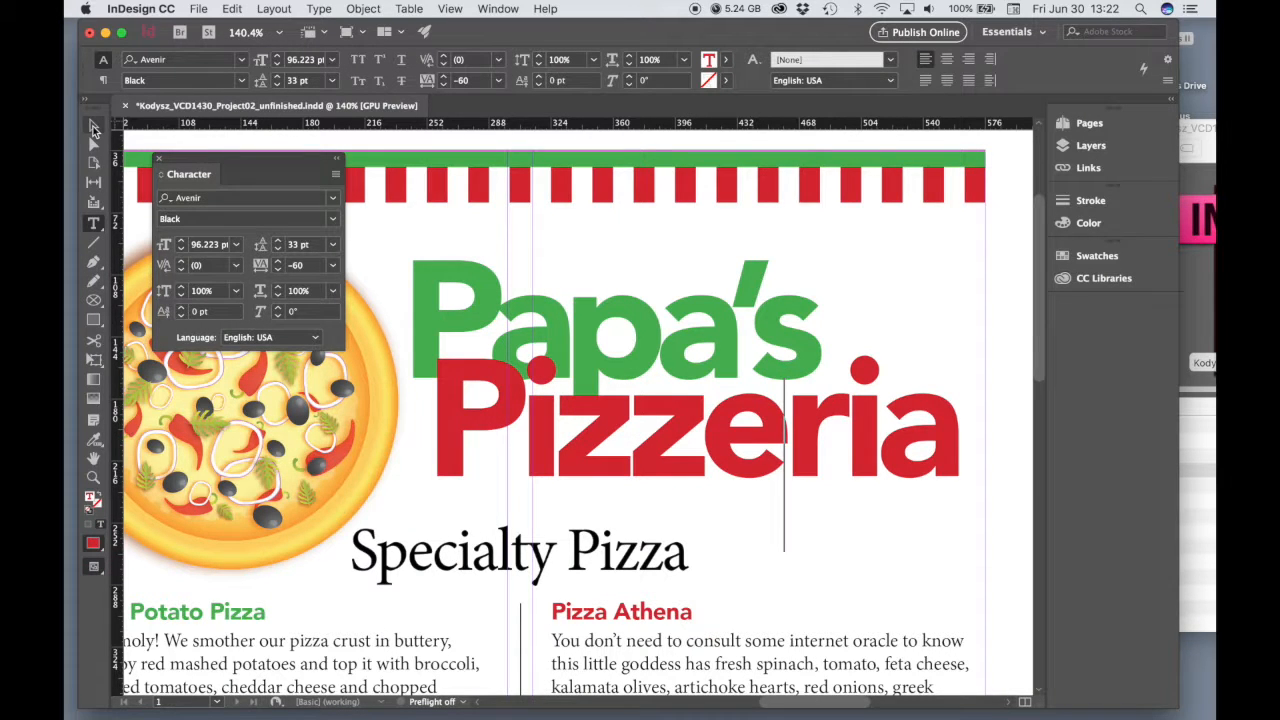
# Narrow the "Papa's Pizzeria" title frame and scale it with its text to about 360 pt wide and 102 pt type
pyautogui.click(94, 478)
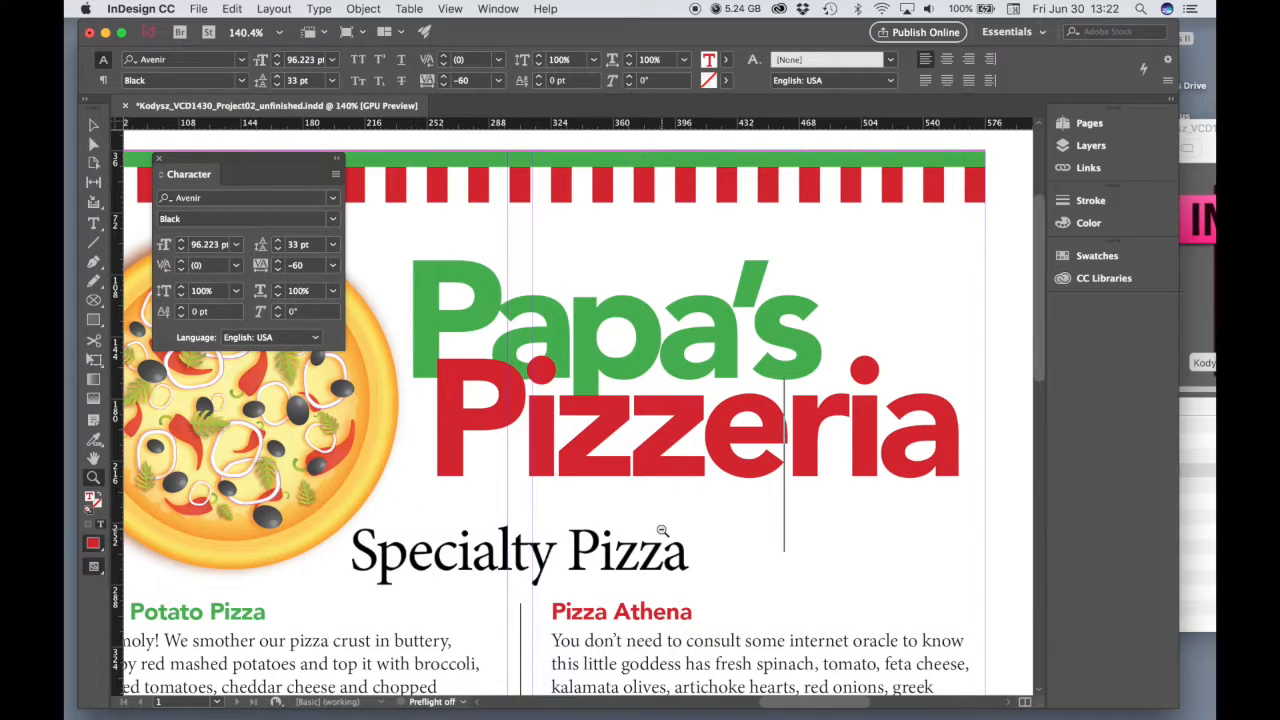
pyautogui.keyDown('alt'); pyautogui.click(606, 502); pyautogui.keyUp('alt')
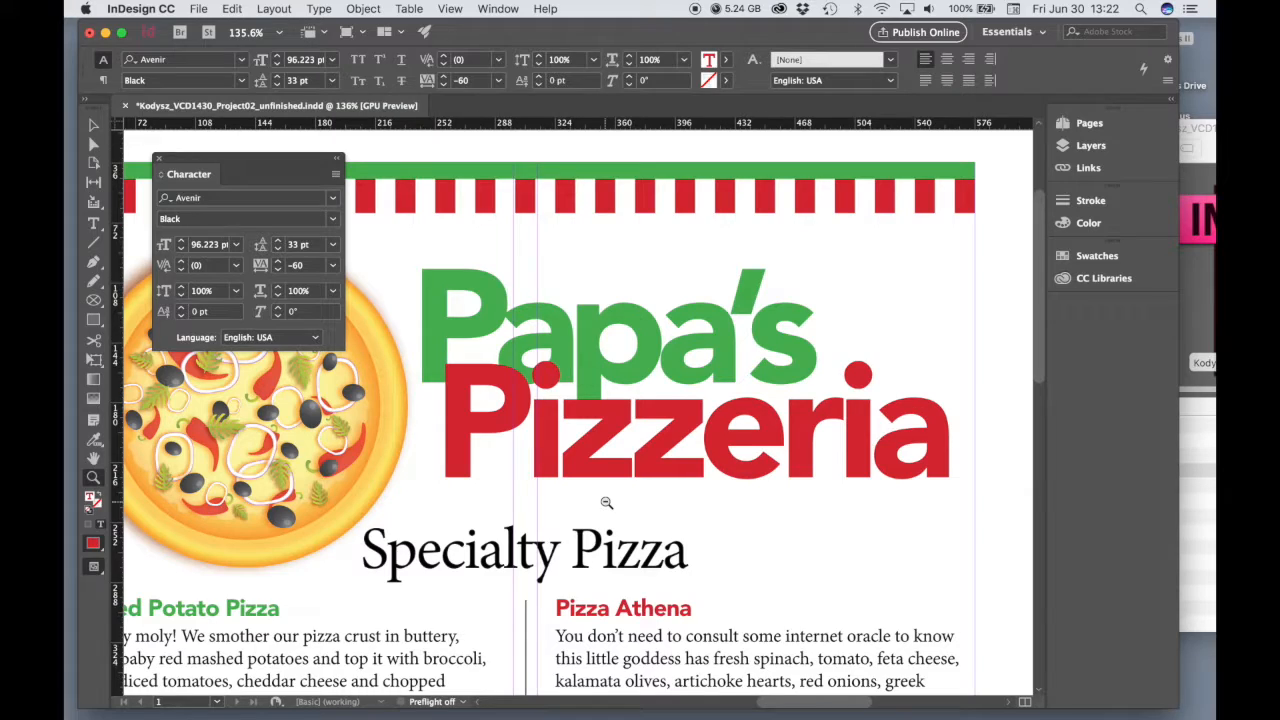
pyautogui.keyDown('alt'); pyautogui.click(606, 502); pyautogui.keyUp('alt')
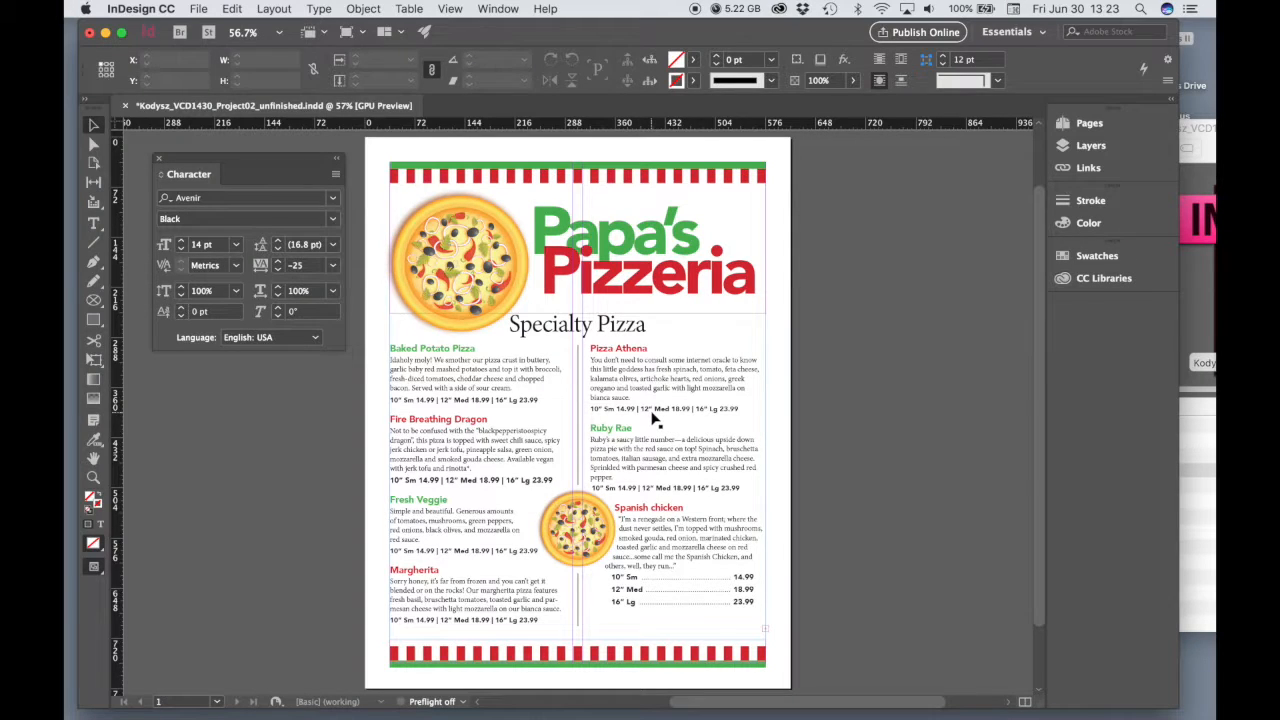
pyautogui.click(577, 286)
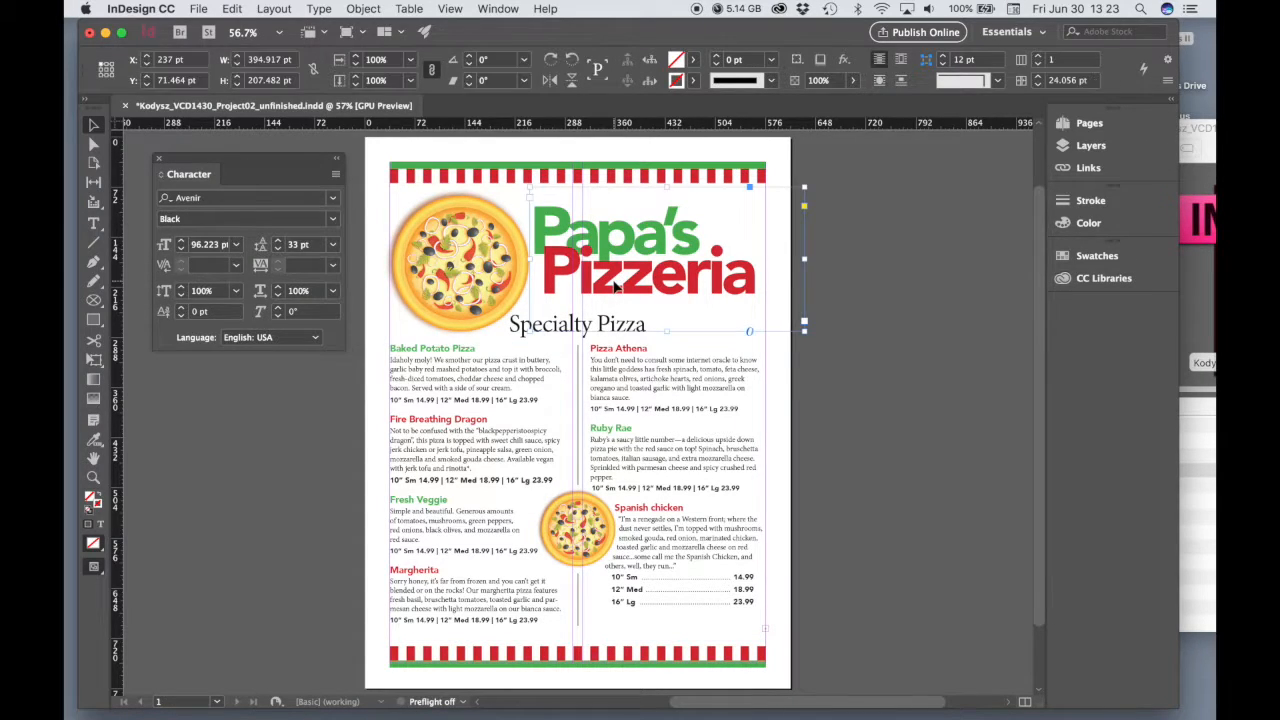
pyautogui.moveTo(804, 258); pyautogui.dragTo(776, 337)
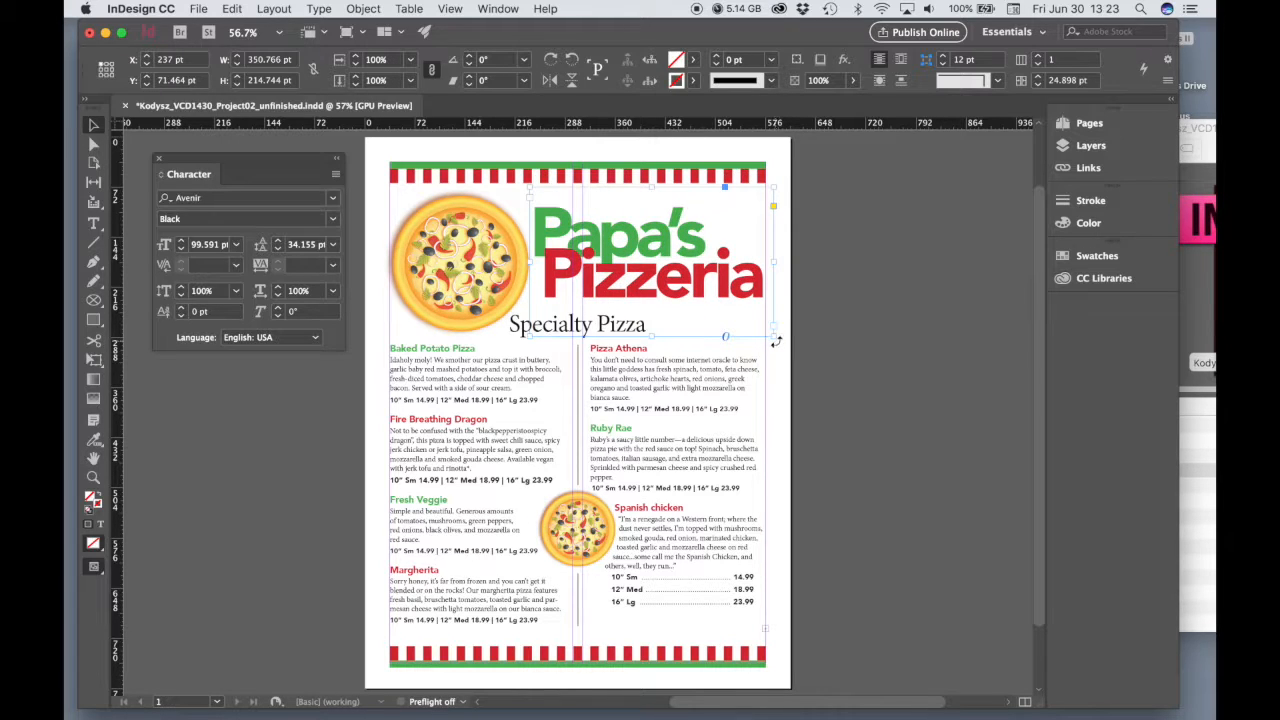
pyautogui.moveTo(776, 341)
pyautogui.mouseDown()
pyautogui.moveTo(814, 343)
pyautogui.moveTo(782, 344)
pyautogui.mouseUp()
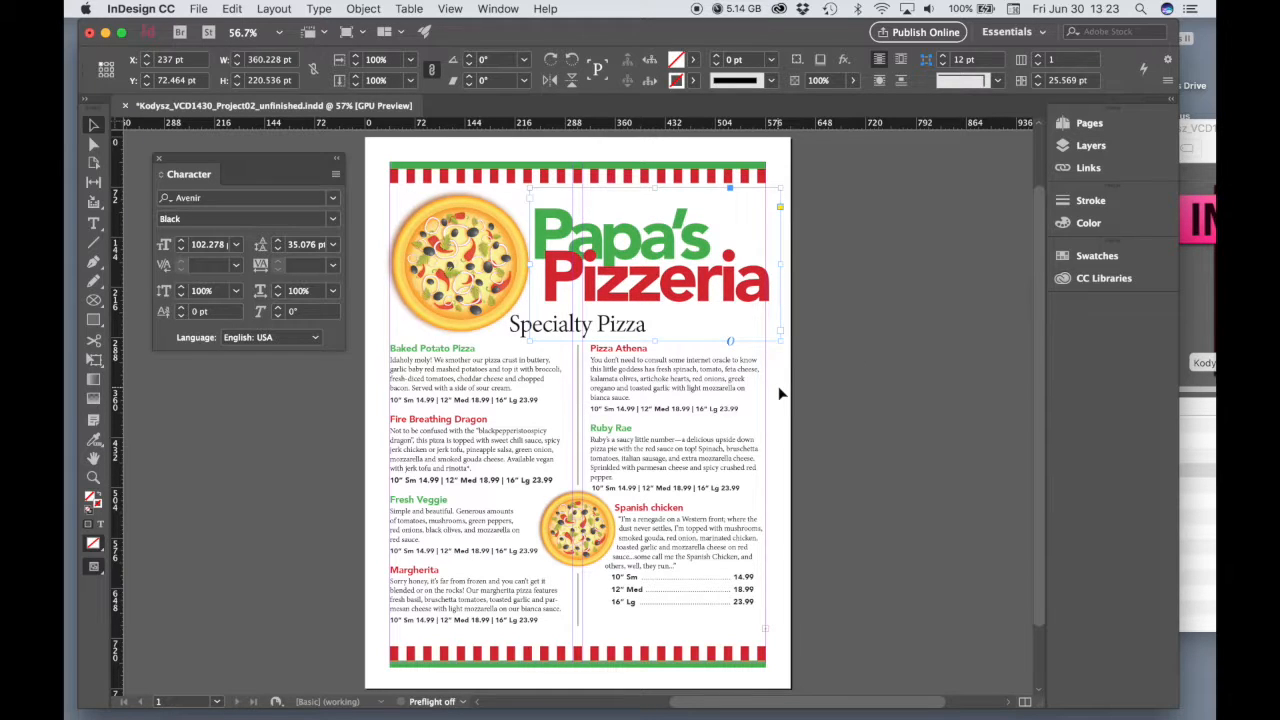
# Nudge the title frame to X 233 pt and about Y 75.5 pt, lining up the end of "Pizzeria" with the page margin
pyautogui.press('Left')
pyautogui.press('Left')
pyautogui.press('Left')
pyautogui.press('Left')
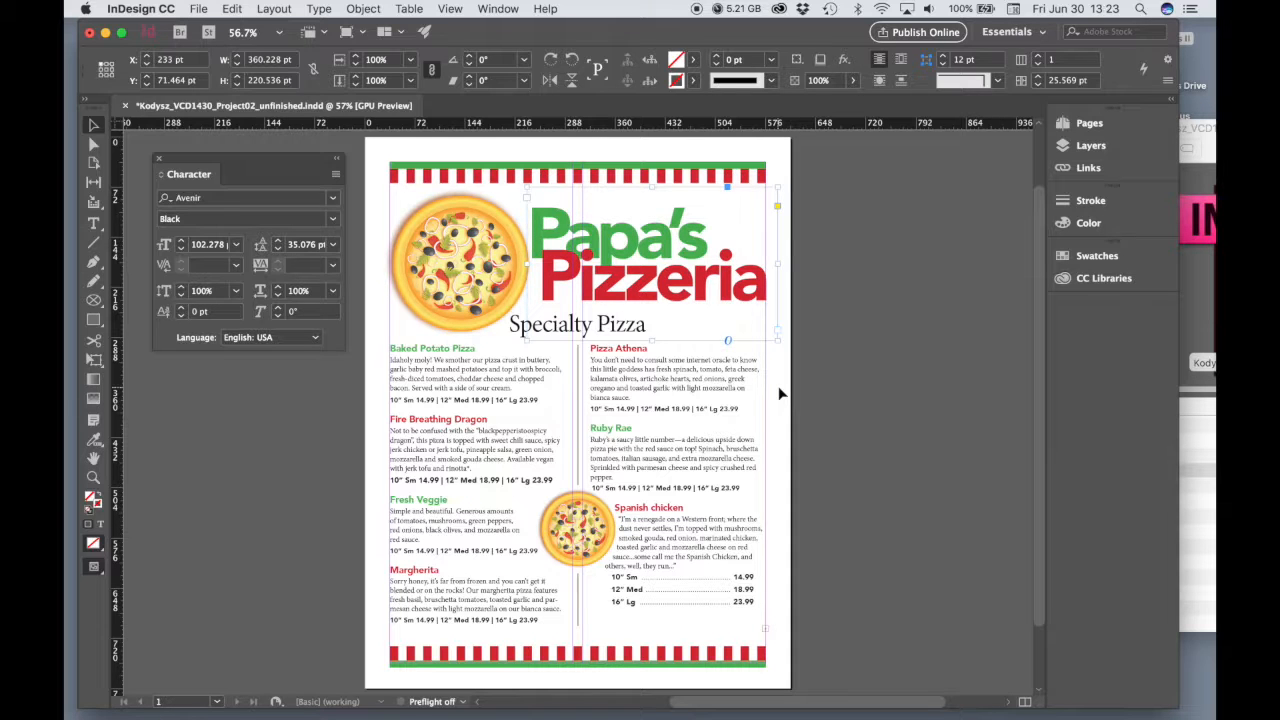
pyautogui.press('Up')
pyautogui.press('Up')
pyautogui.press('Up')
pyautogui.press('Up')
pyautogui.press('Up')
pyautogui.click(778, 386)
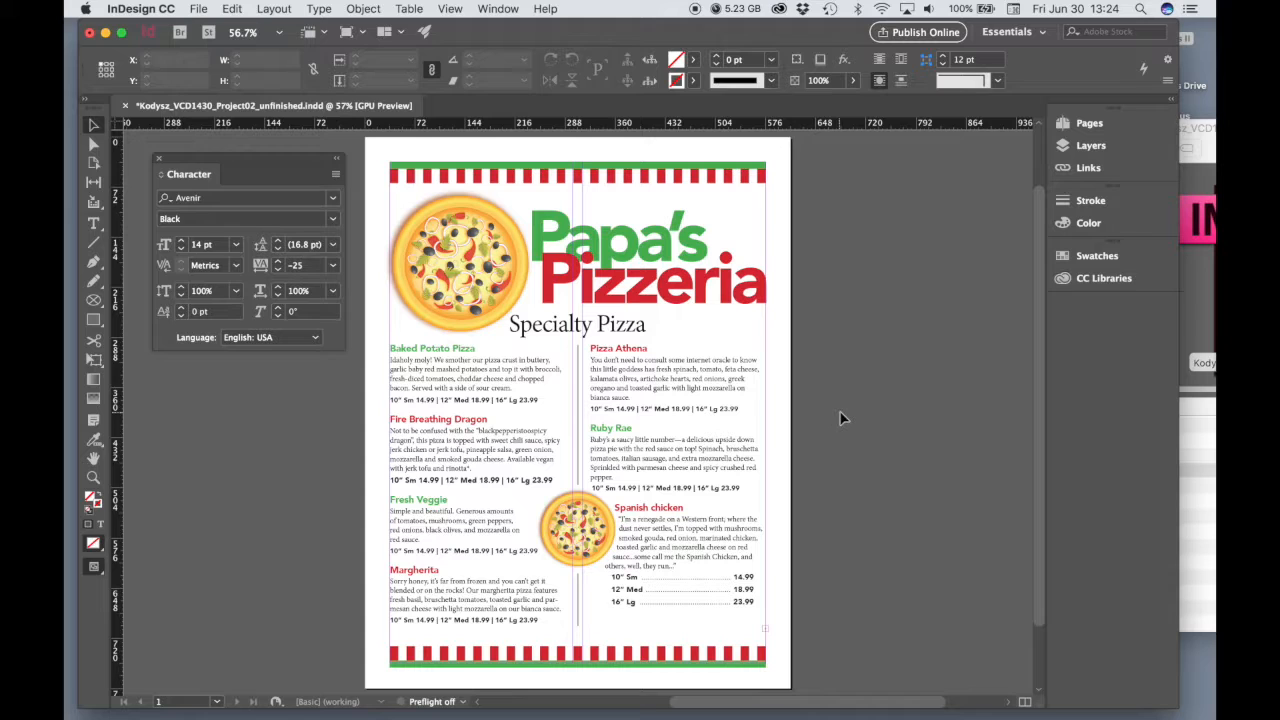
# Move the title frame up to Y 66 pt, directly below the striped header, and deselect it
pyautogui.click(692, 303)
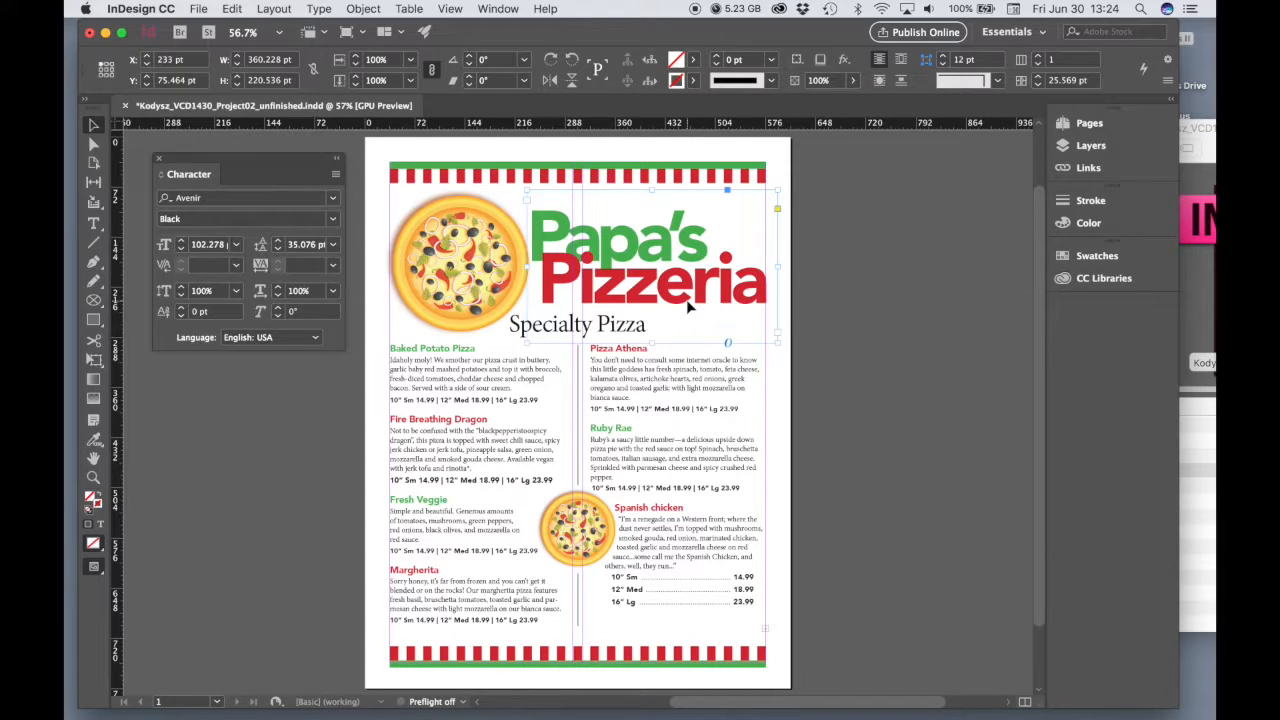
pyautogui.moveTo(688, 303); pyautogui.dragTo(688, 303)
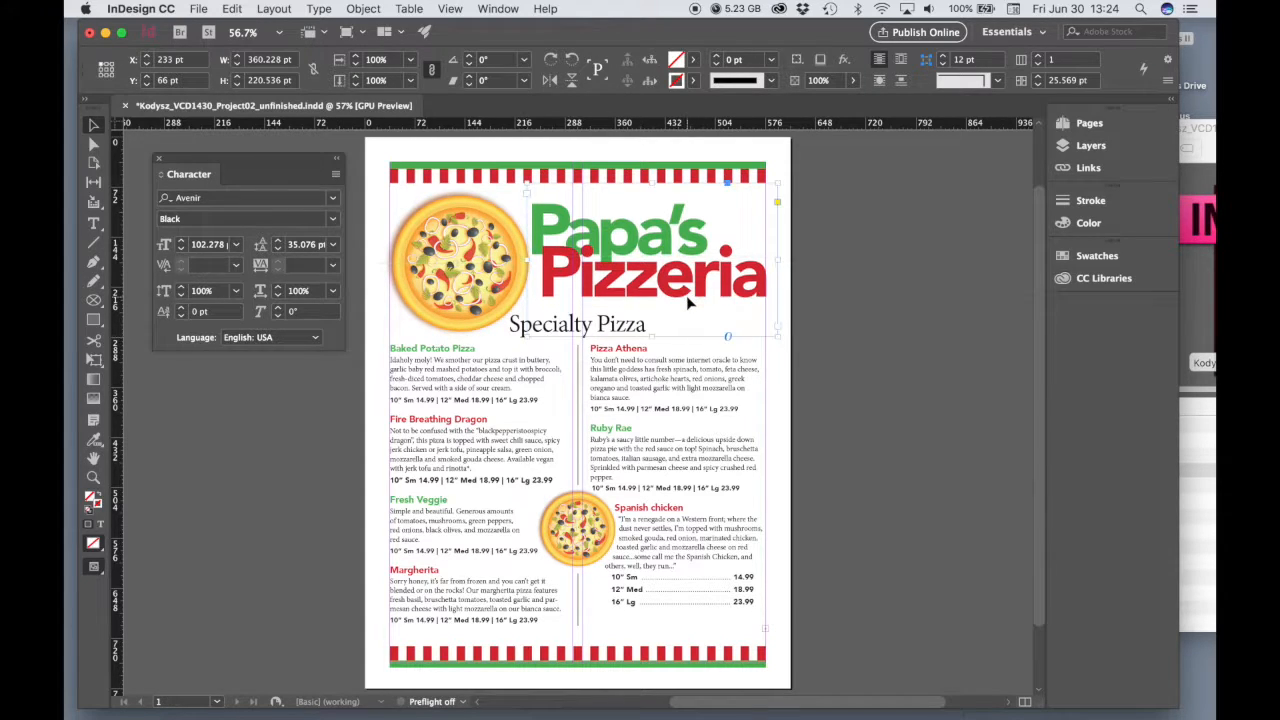
pyautogui.click(828, 348)
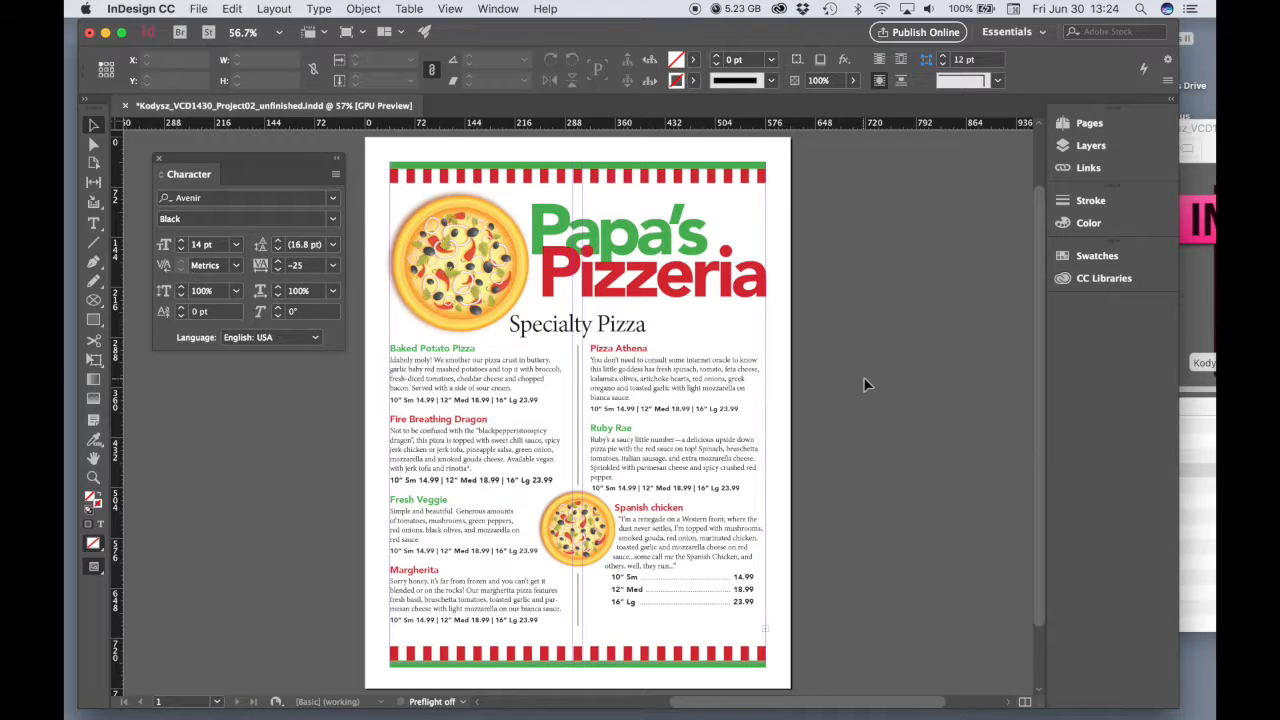